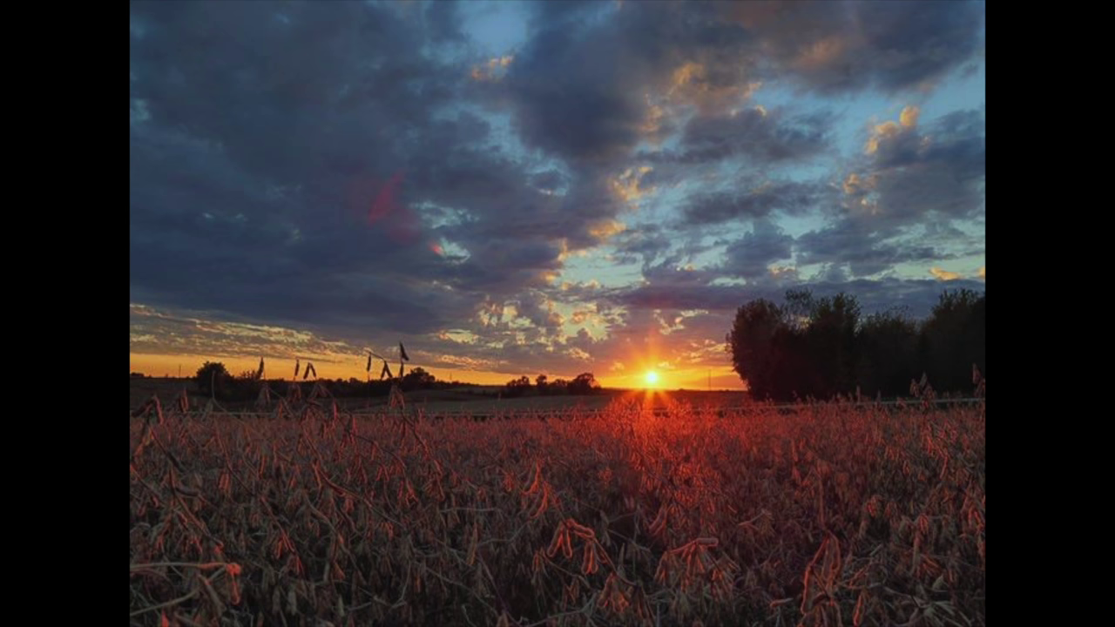
Exit full-screen so the starred sunset wheat-field photo appears in the viewer window.
{"action": "key", "text": "Escape"}
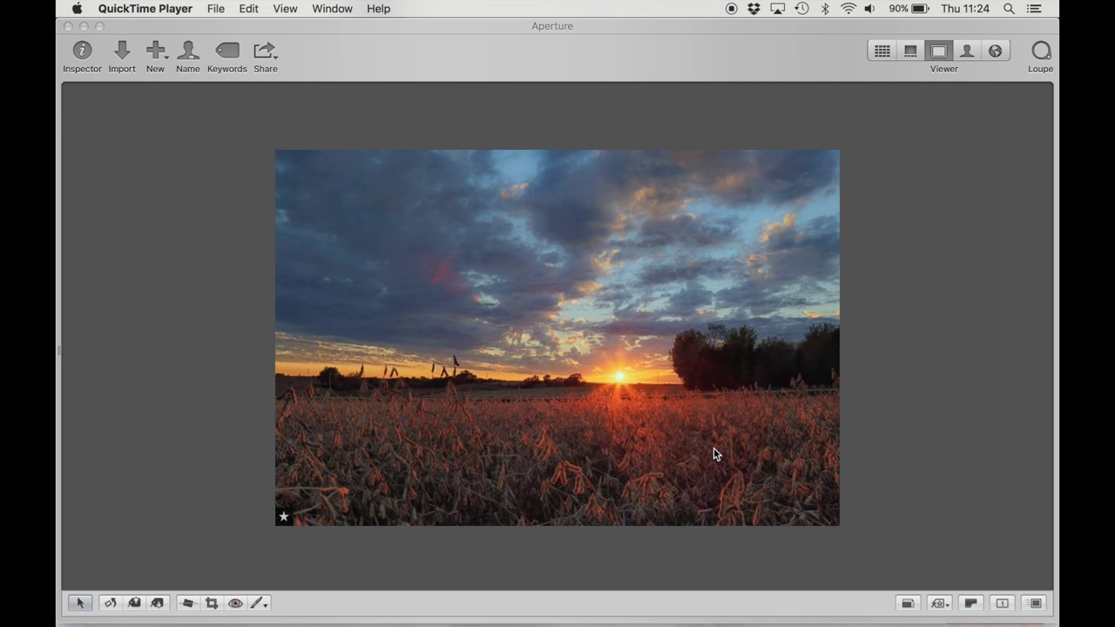
Duplicate the sunset photo as Version 2, then select both and view them side by side.
{"action": "left_click", "coordinate": [882, 52]}
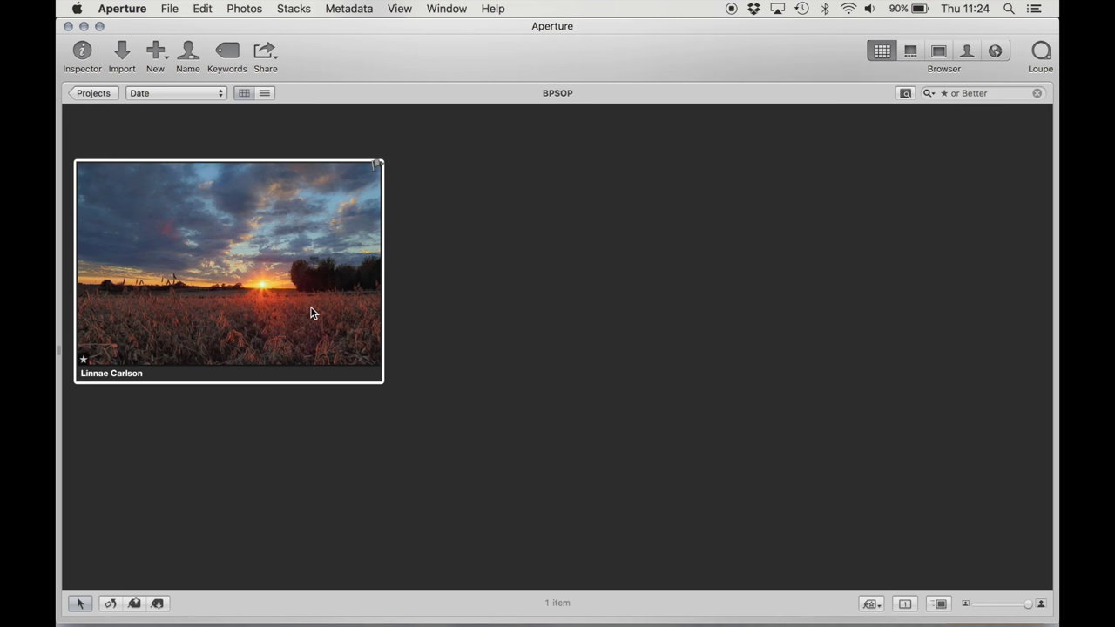
{"action": "right_click", "coordinate": [312, 313]}
{"action": "left_click", "coordinate": [354, 370]}
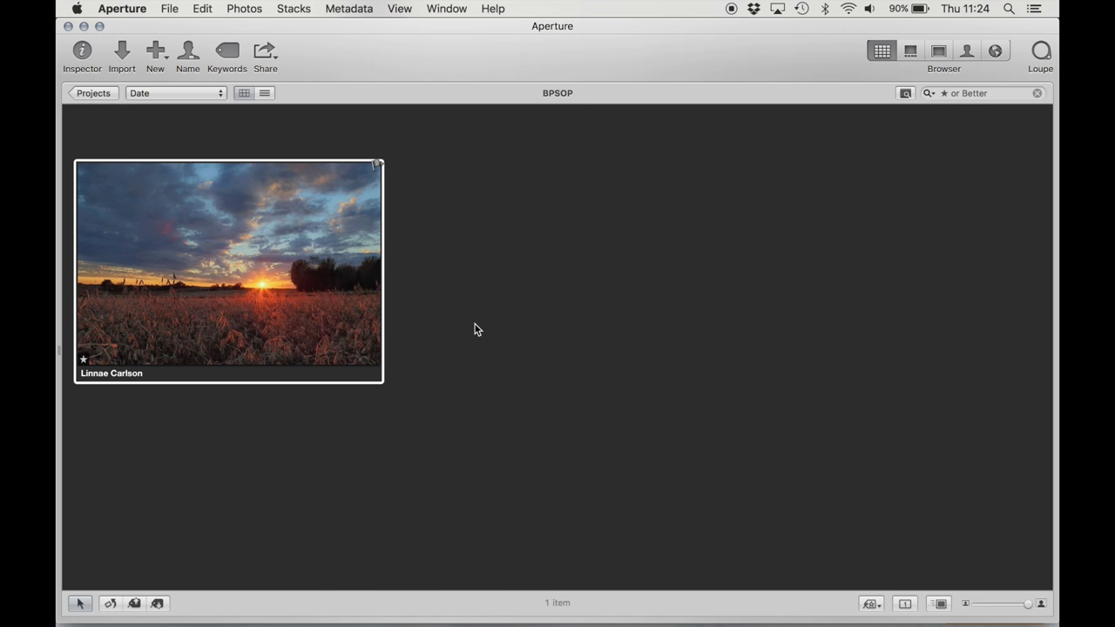
{"action": "left_click", "coordinate": [303, 279]}
{"action": "left_click", "coordinate": [541, 279], "text": "super"}
{"action": "key", "text": "v"}
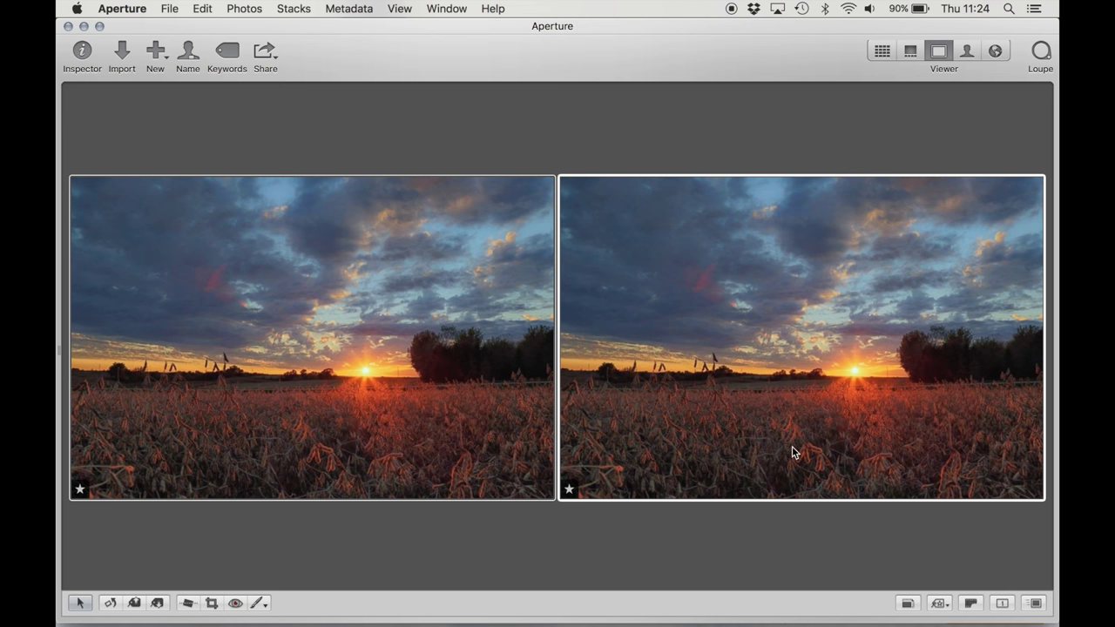
Crop the right-hand sunset version to a full-width 16 × 9 (HD) frame.
{"action": "key", "text": "c"}
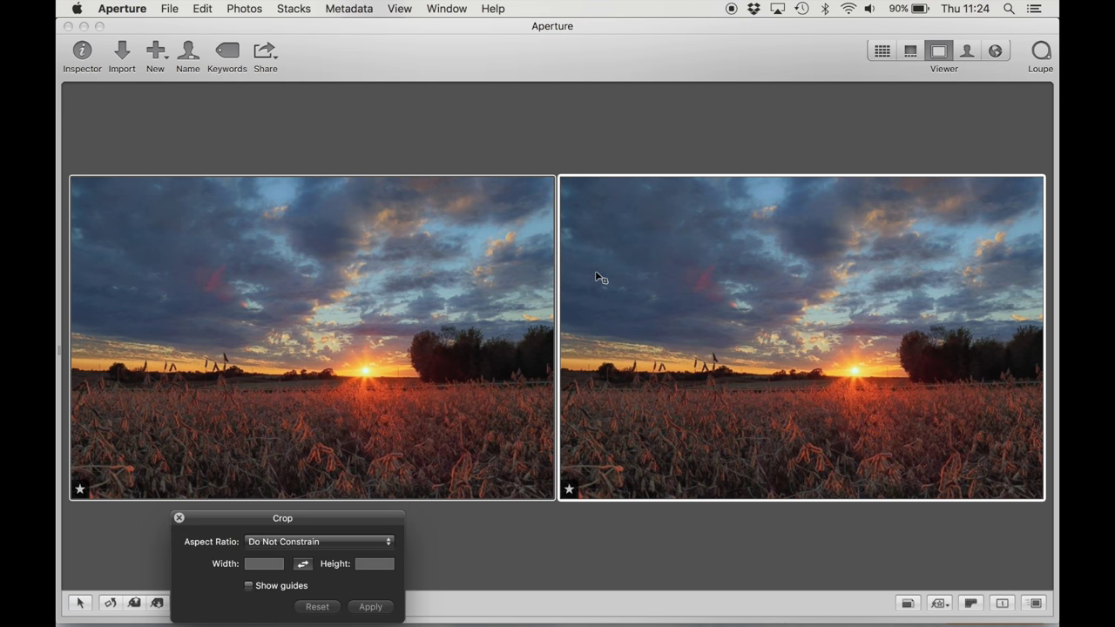
{"action": "left_click", "coordinate": [352, 542]}
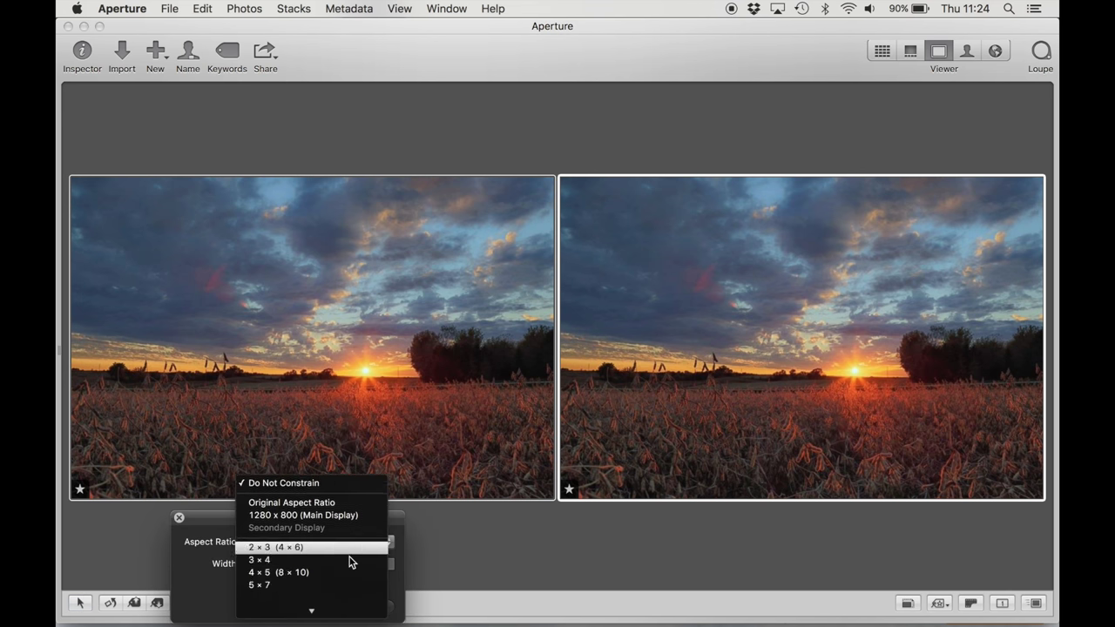
{"action": "left_click", "coordinate": [334, 579]}
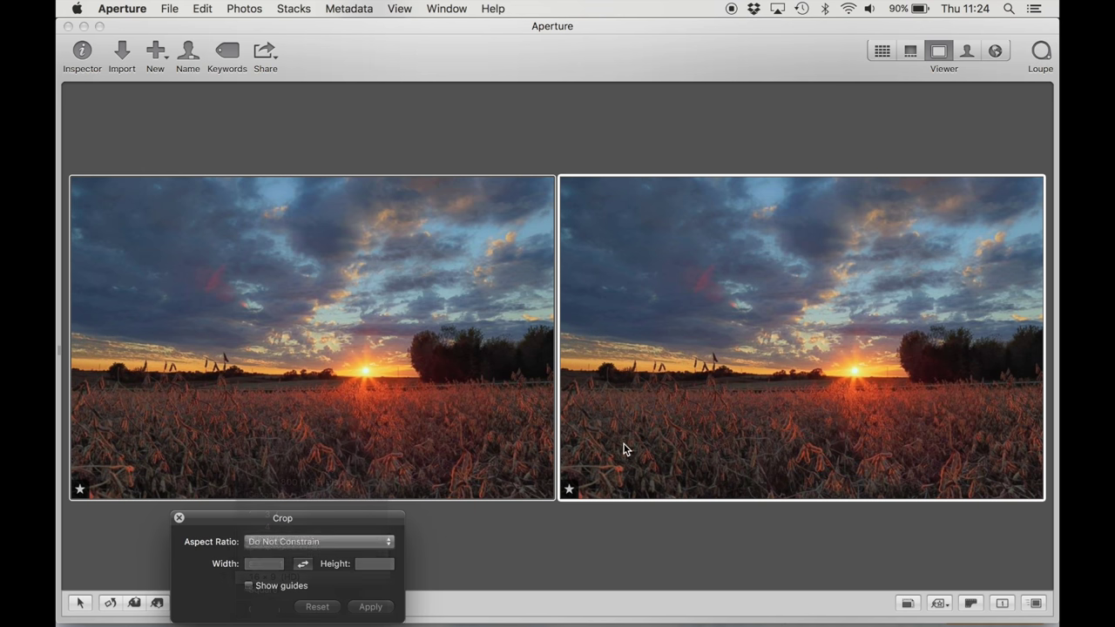
{"action": "left_click_drag", "start_coordinate": [568, 274], "coordinate": [997, 347]}
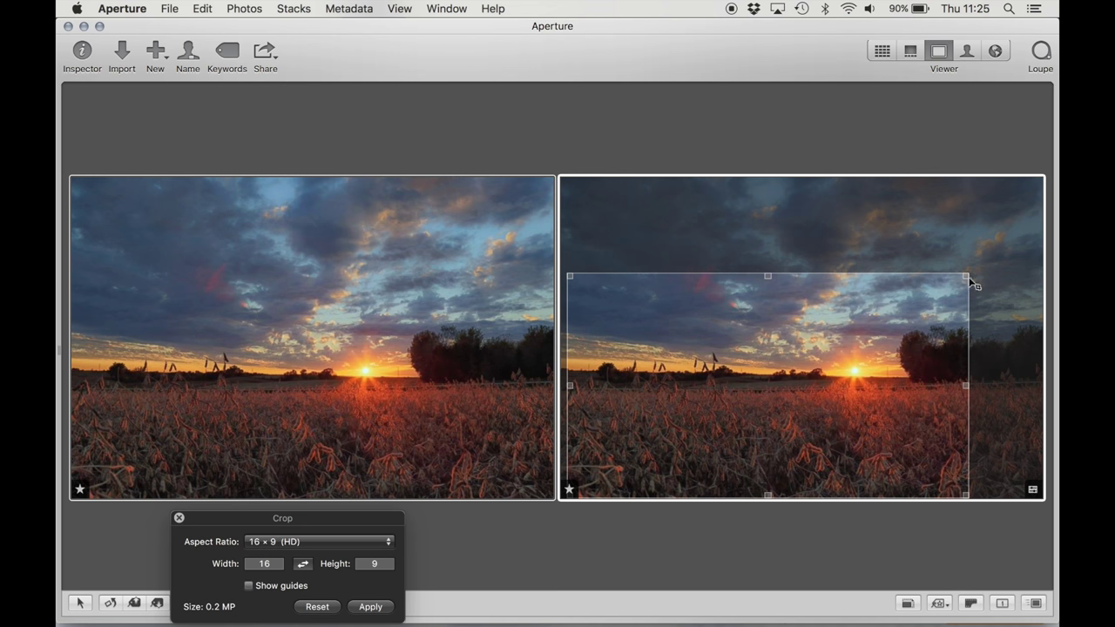
{"action": "left_click_drag", "start_coordinate": [972, 278], "coordinate": [1057, 279]}
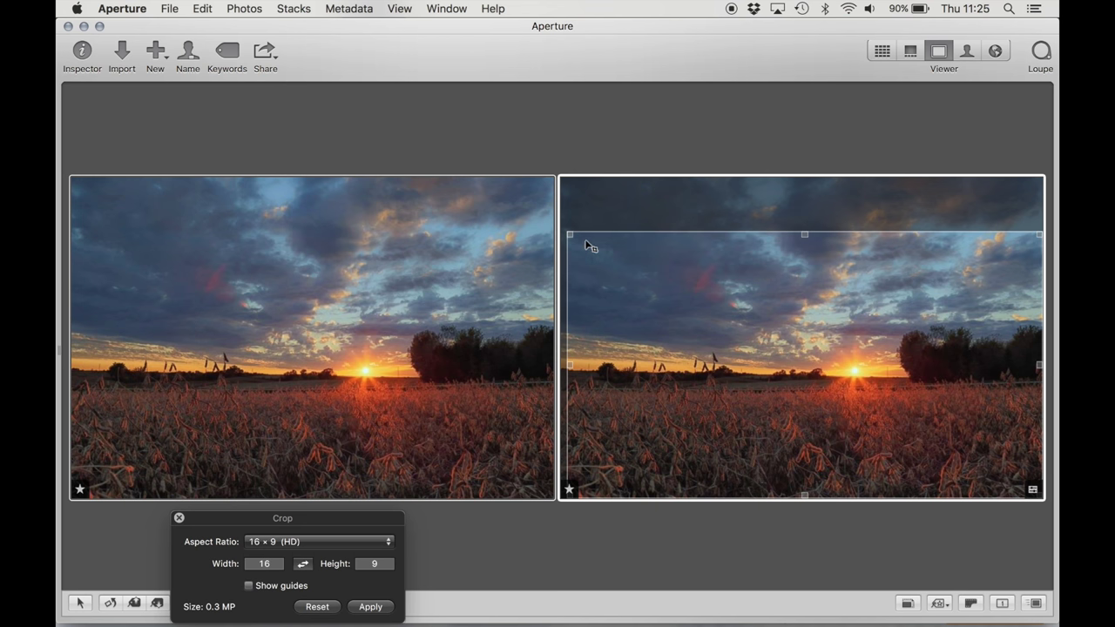
{"action": "left_click_drag", "start_coordinate": [570, 234], "coordinate": [533, 237]}
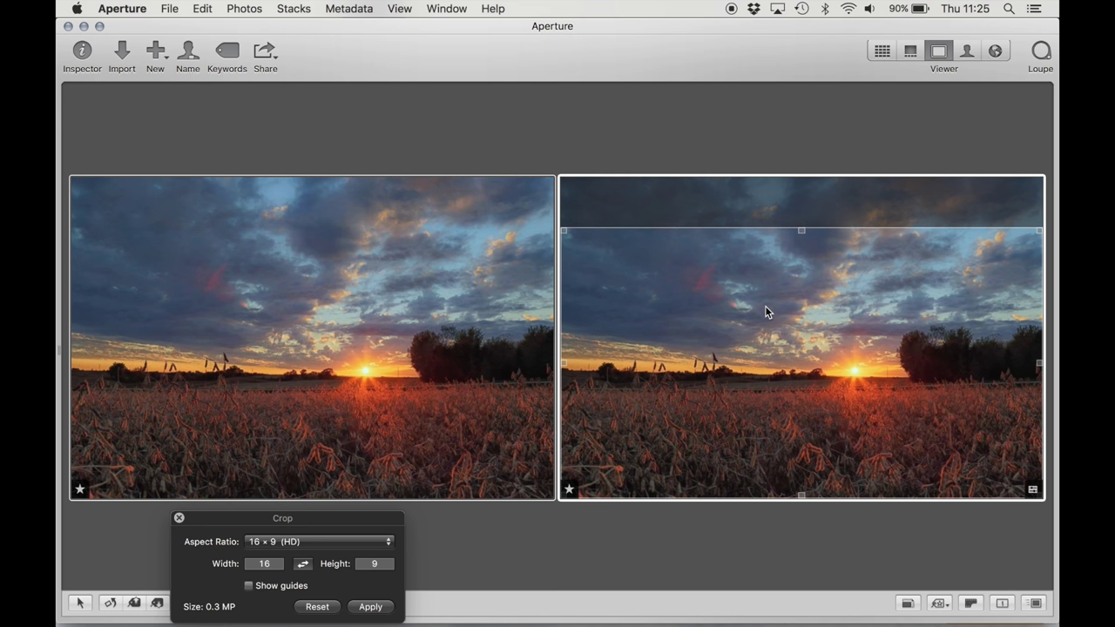
{"action": "key", "text": "Return"}
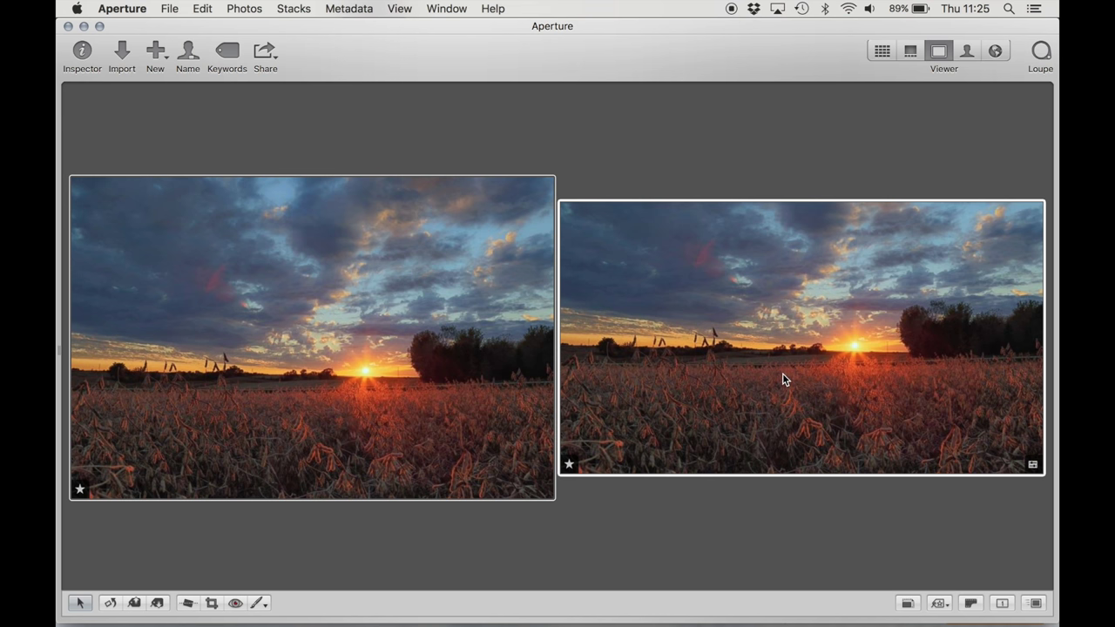
Shrink Version 2's 16:9 crop from its top-right corner, trimming sky and right-side trees.
{"action": "key", "text": "c"}
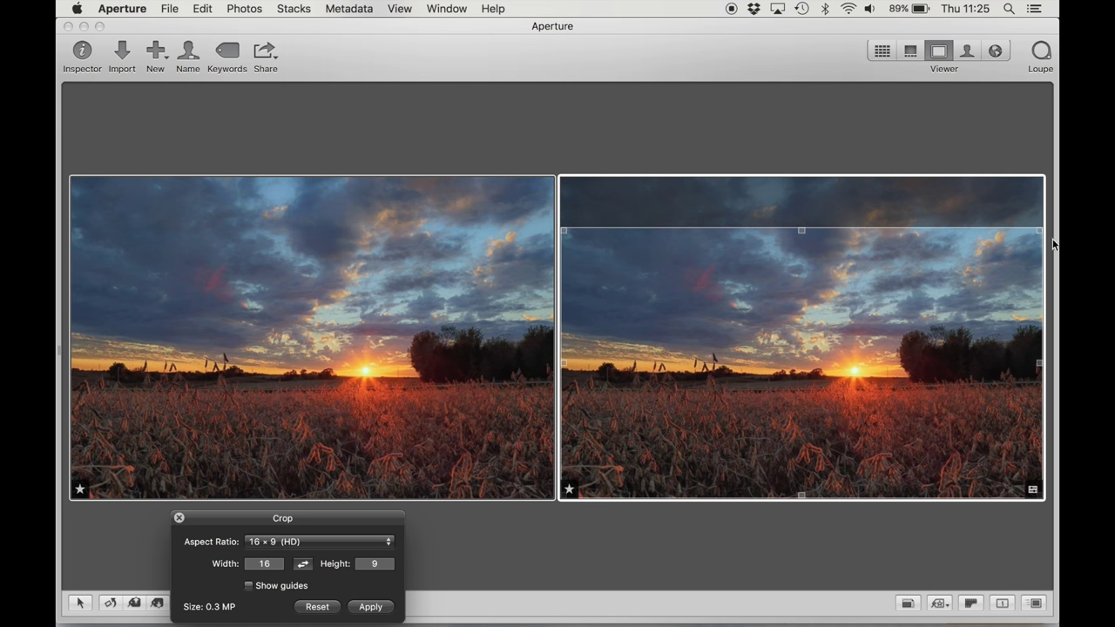
{"action": "key", "text": "Return"}
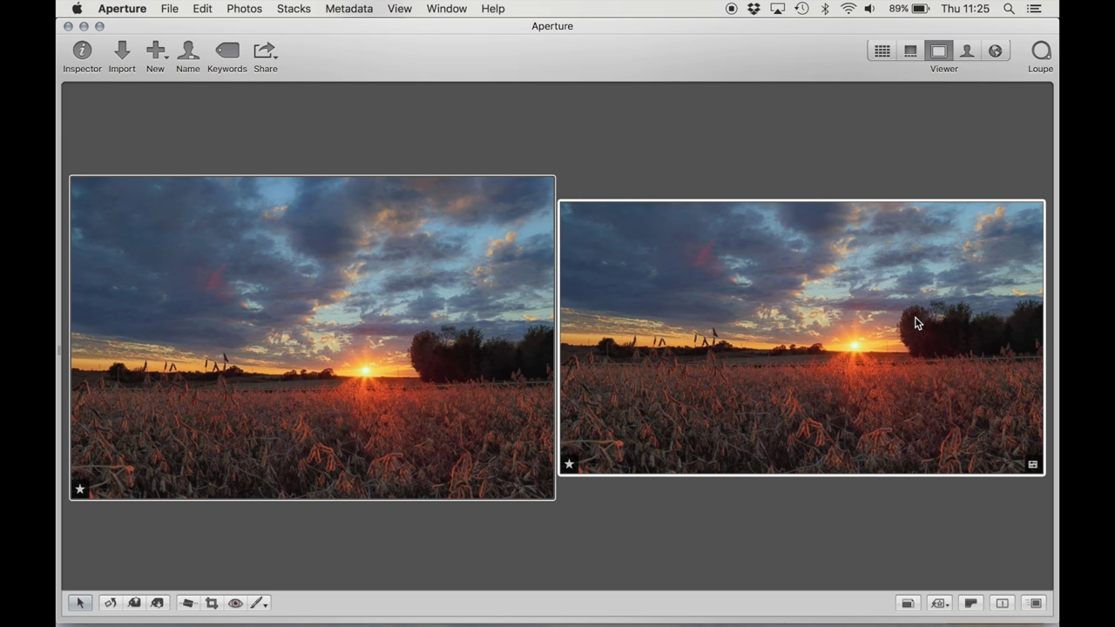
{"action": "key", "text": "v"}
{"action": "double_click", "coordinate": [619, 271]}
{"action": "key", "text": "c"}
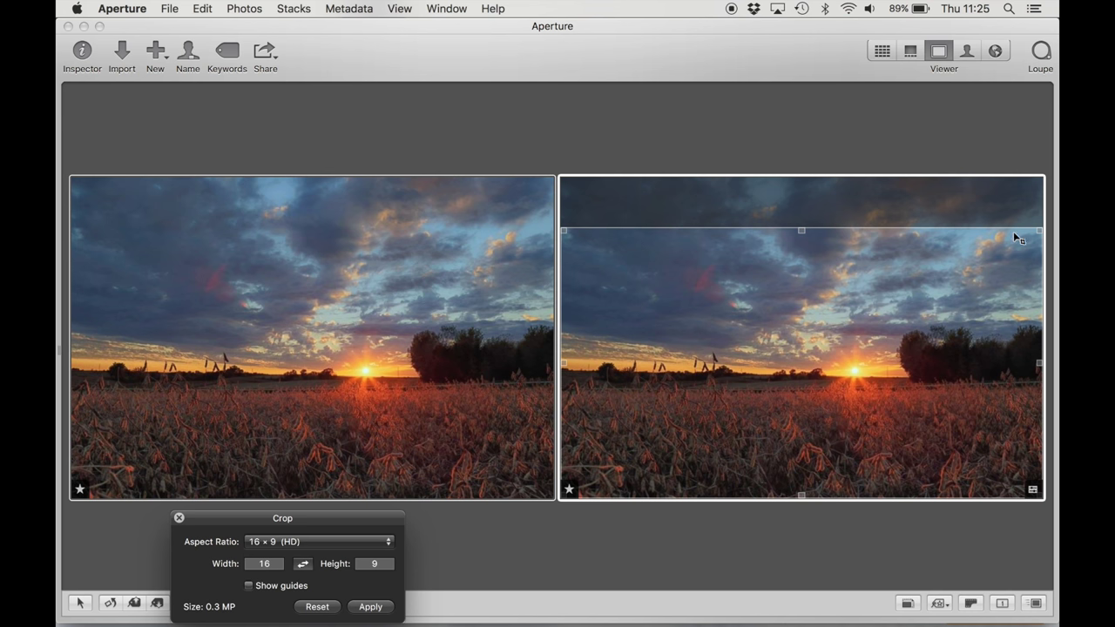
{"action": "left_click_drag", "start_coordinate": [1042, 234], "coordinate": [991, 261]}
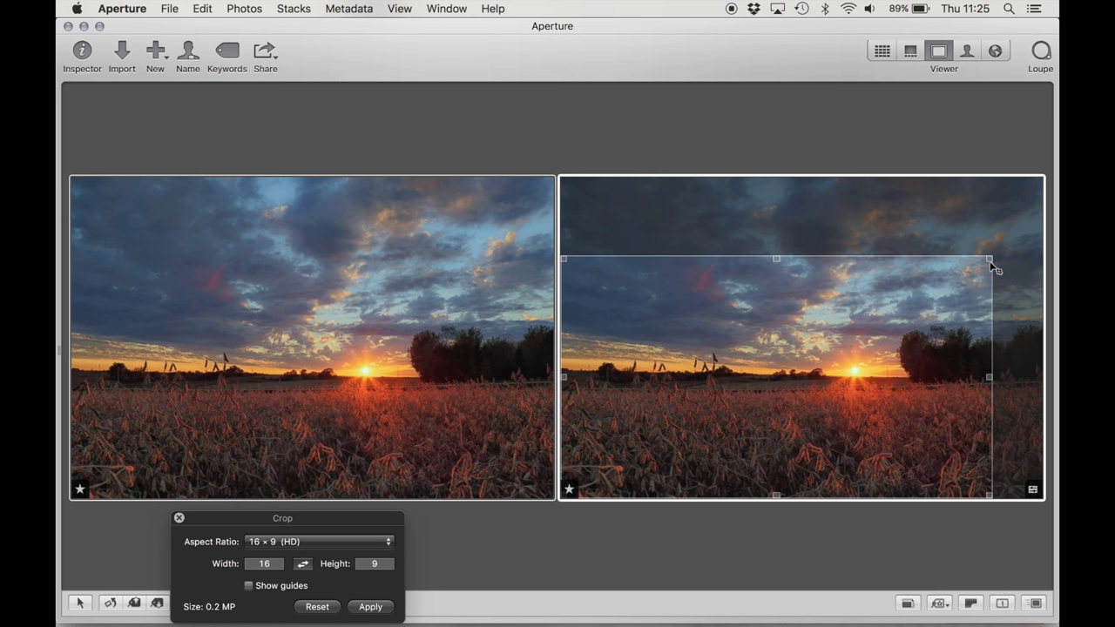
{"action": "key", "text": "Return"}
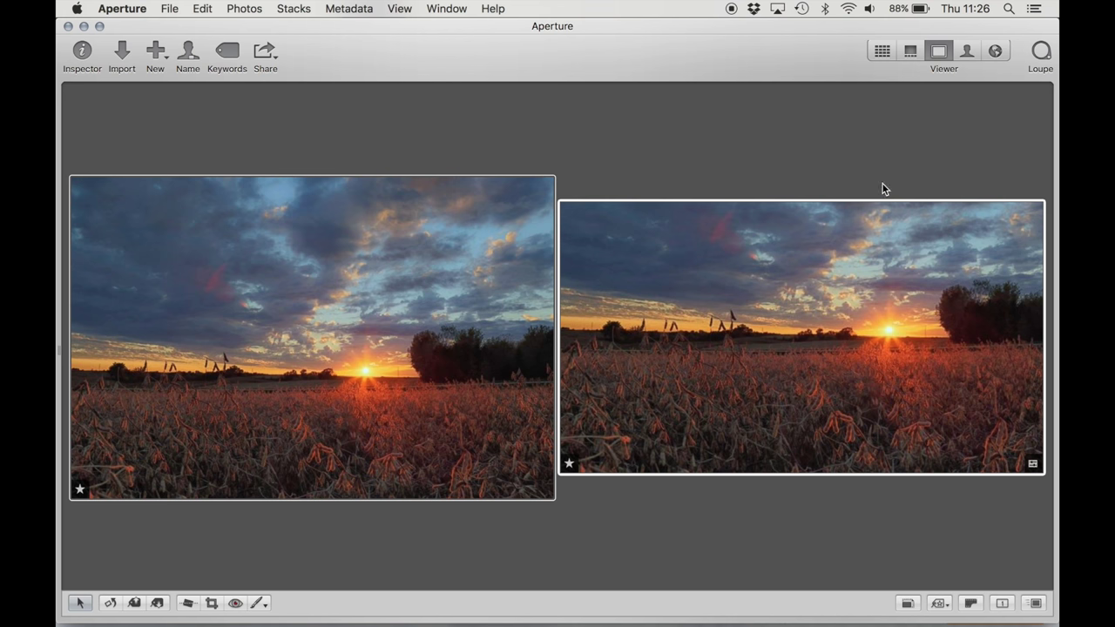
Duplicate Version 2 as Version 3 and display all three versions together.
{"action": "left_click", "coordinate": [880, 52]}
{"action": "left_click", "coordinate": [534, 444]}
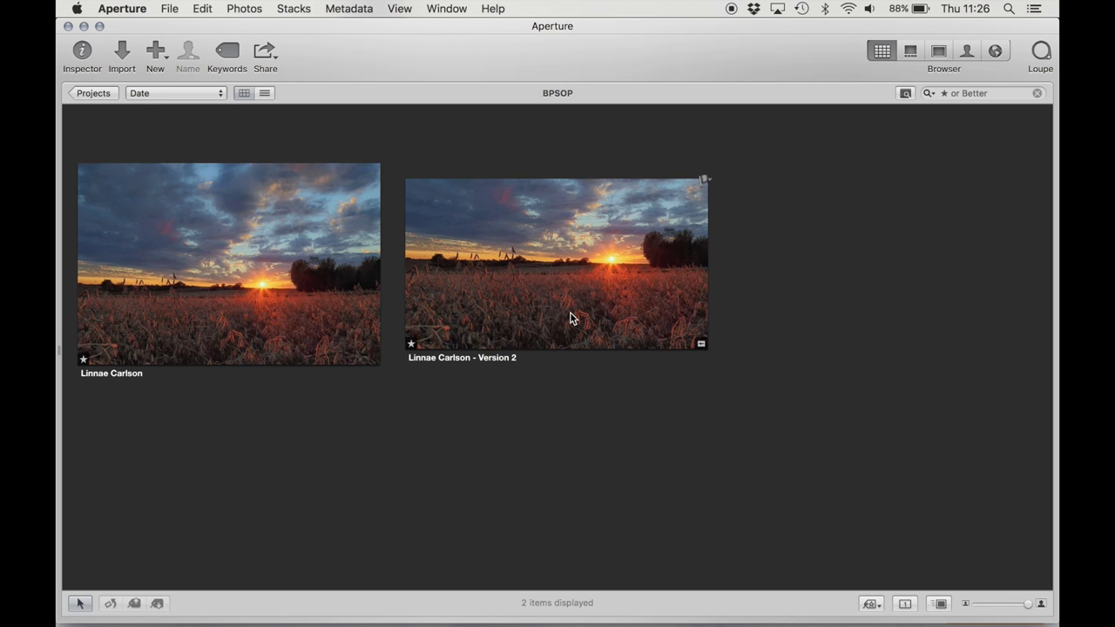
{"action": "left_click", "coordinate": [571, 318]}
{"action": "right_click", "coordinate": [571, 318]}
{"action": "left_click", "coordinate": [502, 446]}
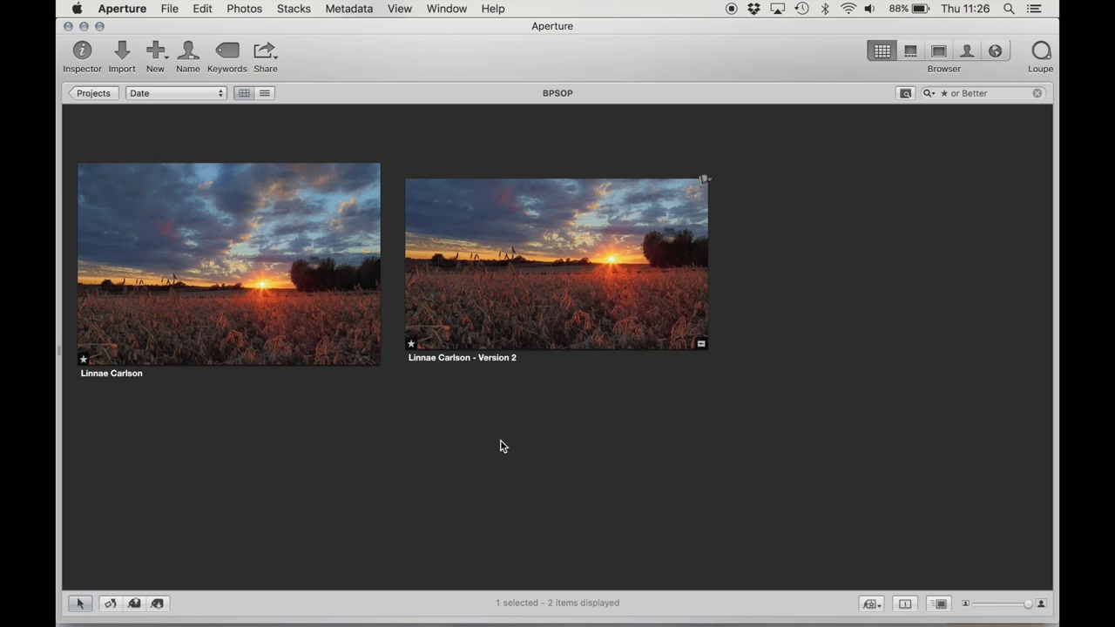
{"action": "left_click", "coordinate": [518, 397]}
{"action": "left_click", "coordinate": [341, 287]}
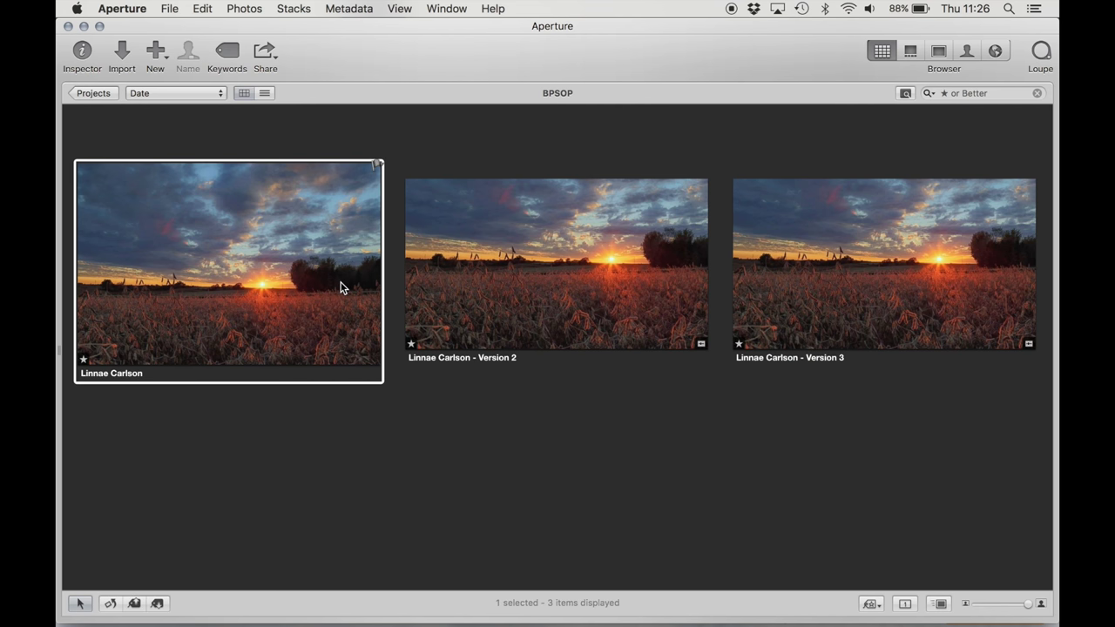
{"action": "left_click", "coordinate": [808, 269], "text": "shift"}
{"action": "key", "text": "v"}
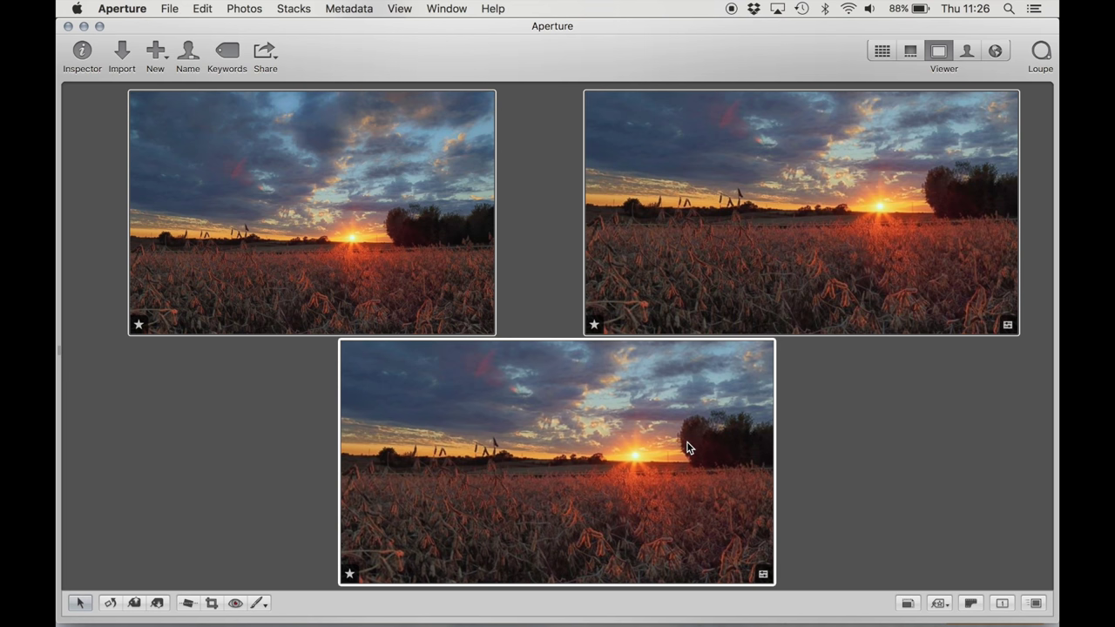
Give Version 3 a smaller 16:9 crop shifted right toward the sun, then drop Version 2 from view.
{"action": "key", "text": "c"}
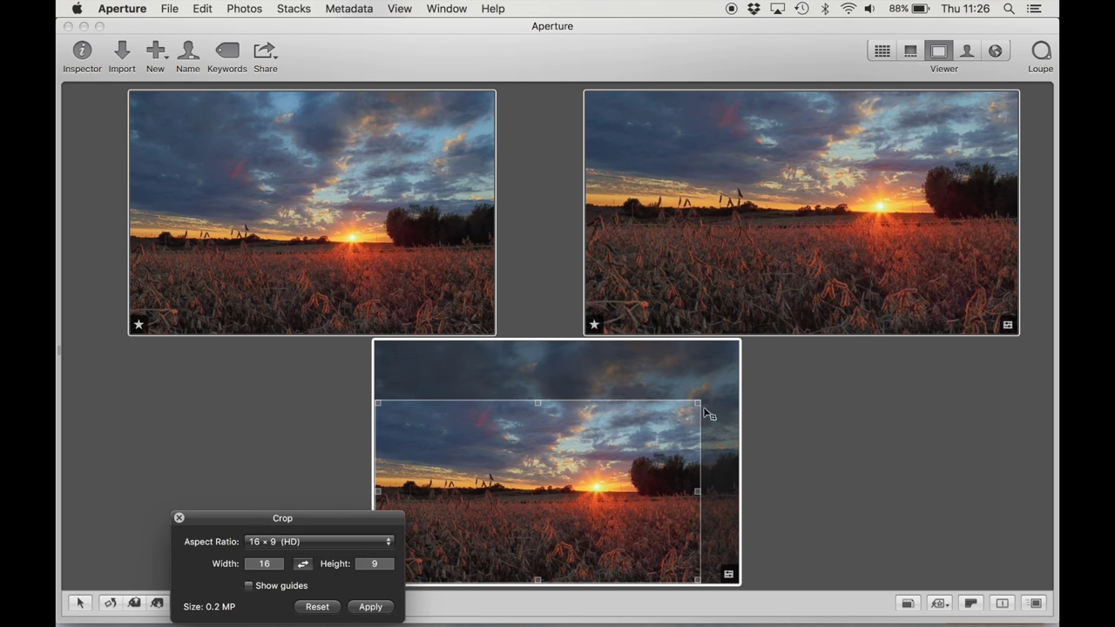
{"action": "left_click_drag", "start_coordinate": [700, 405], "coordinate": [653, 462]}
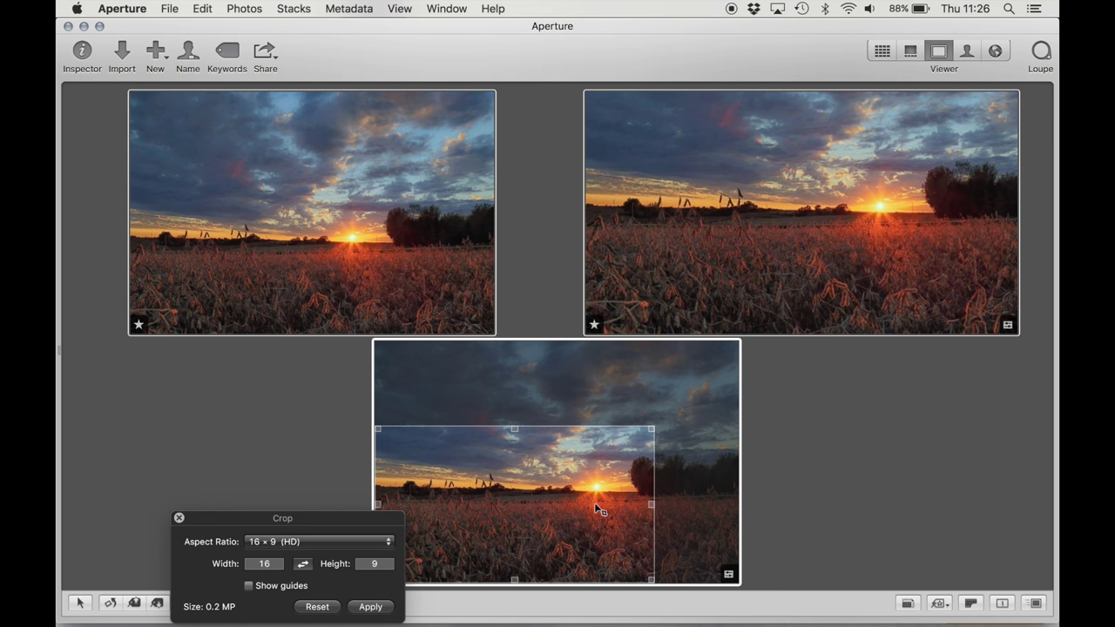
{"action": "mouse_move", "coordinate": [597, 506]}
{"action": "left_mouse_down"}
{"action": "mouse_move", "coordinate": [647, 516]}
{"action": "mouse_move", "coordinate": [652, 491]}
{"action": "mouse_move", "coordinate": [630, 492]}
{"action": "mouse_move", "coordinate": [610, 512]}
{"action": "left_mouse_up"}
{"action": "key", "text": "Return"}
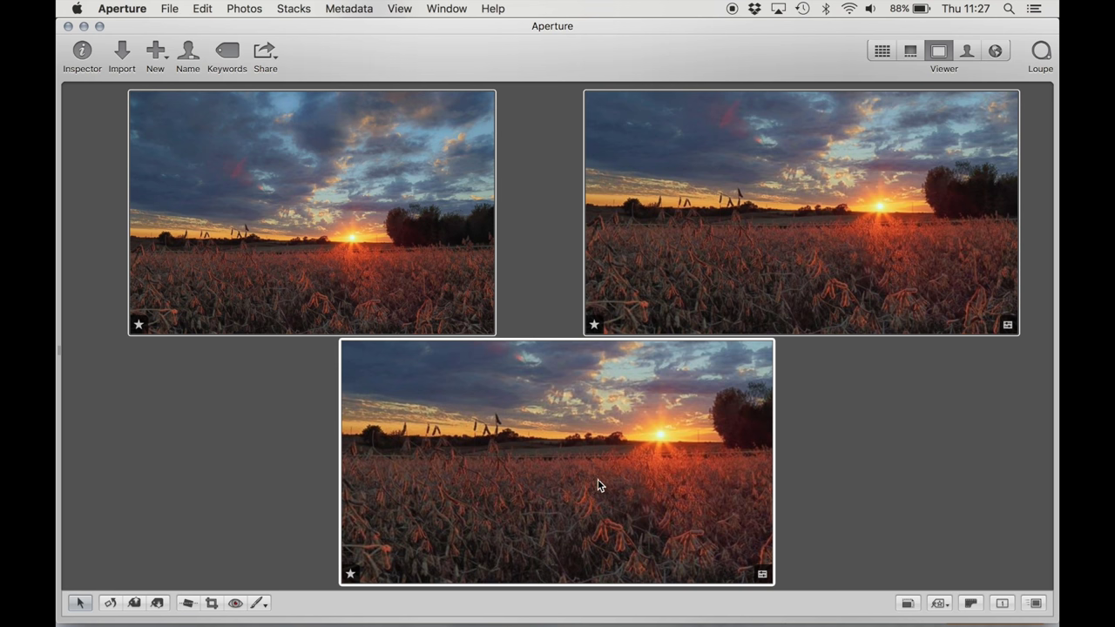
{"action": "left_click", "coordinate": [796, 199], "text": "super"}
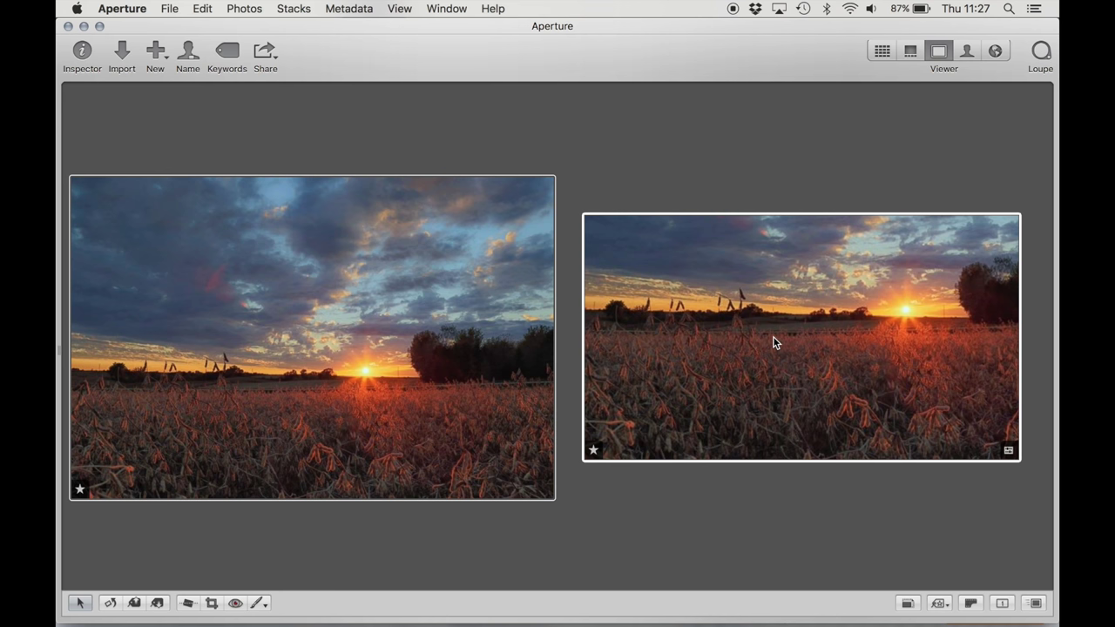
Reopen and reapply the 16:9 crop on the right-hand version.
{"action": "key", "text": "c"}
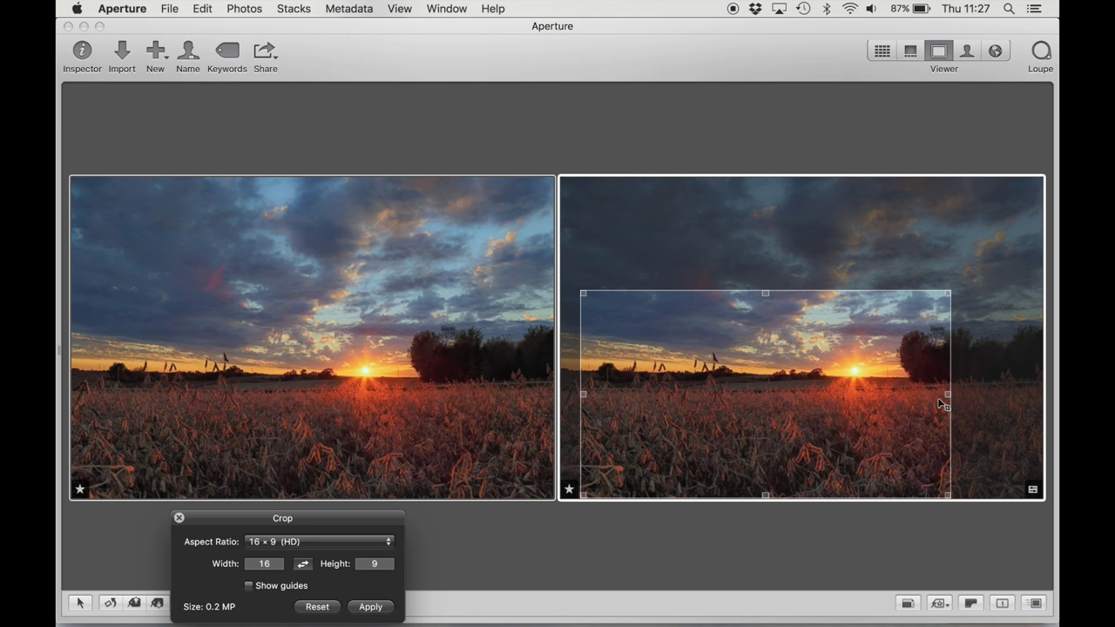
{"action": "key", "text": "Return"}
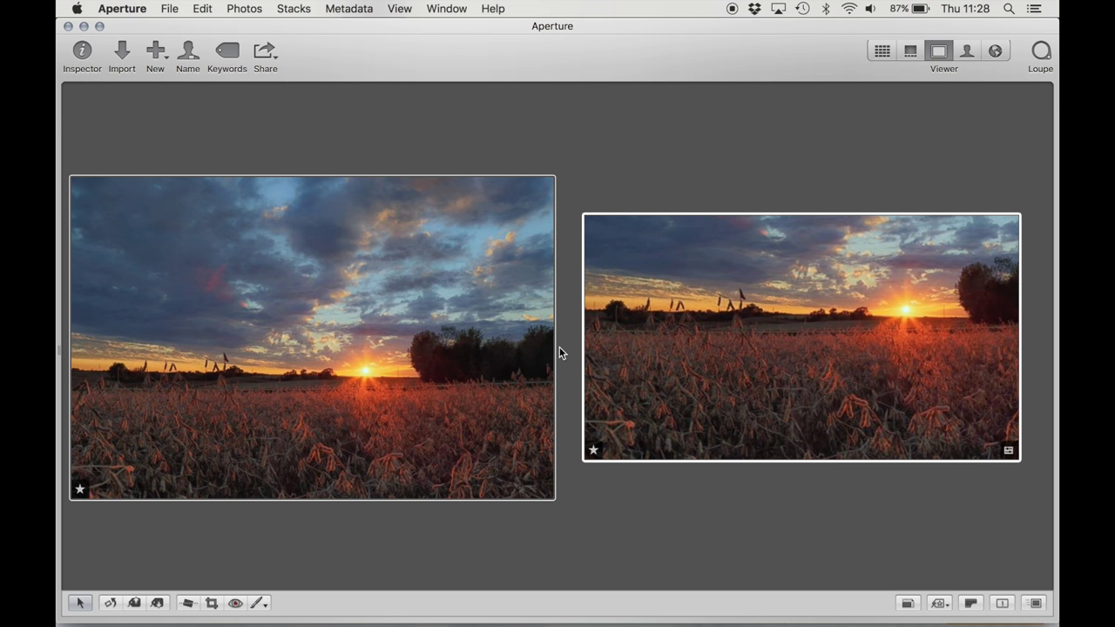
Reapply the 16 × 9 (HD) crop to Version 2.
{"action": "left_click", "coordinate": [883, 52]}
{"action": "left_click", "coordinate": [572, 389]}
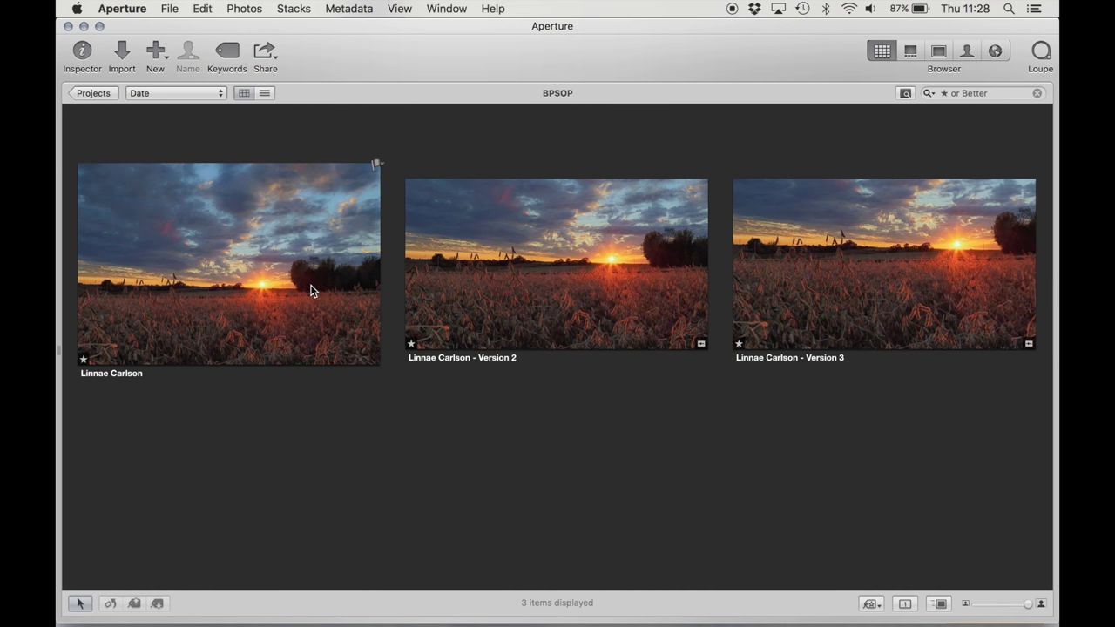
{"action": "left_click", "coordinate": [312, 290]}
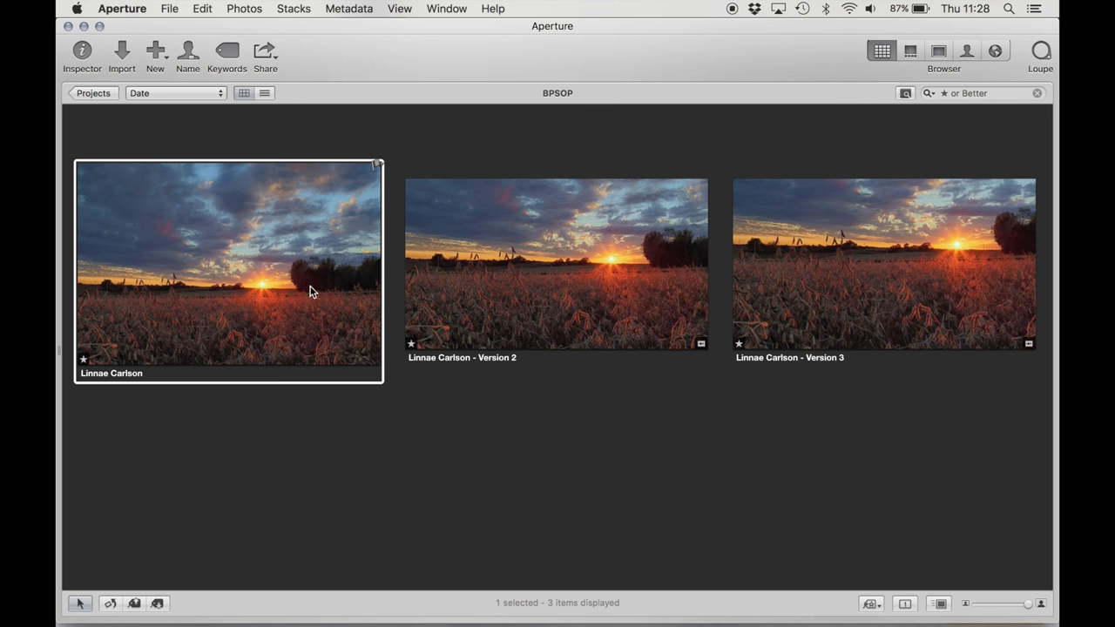
{"action": "left_click", "coordinate": [558, 234]}
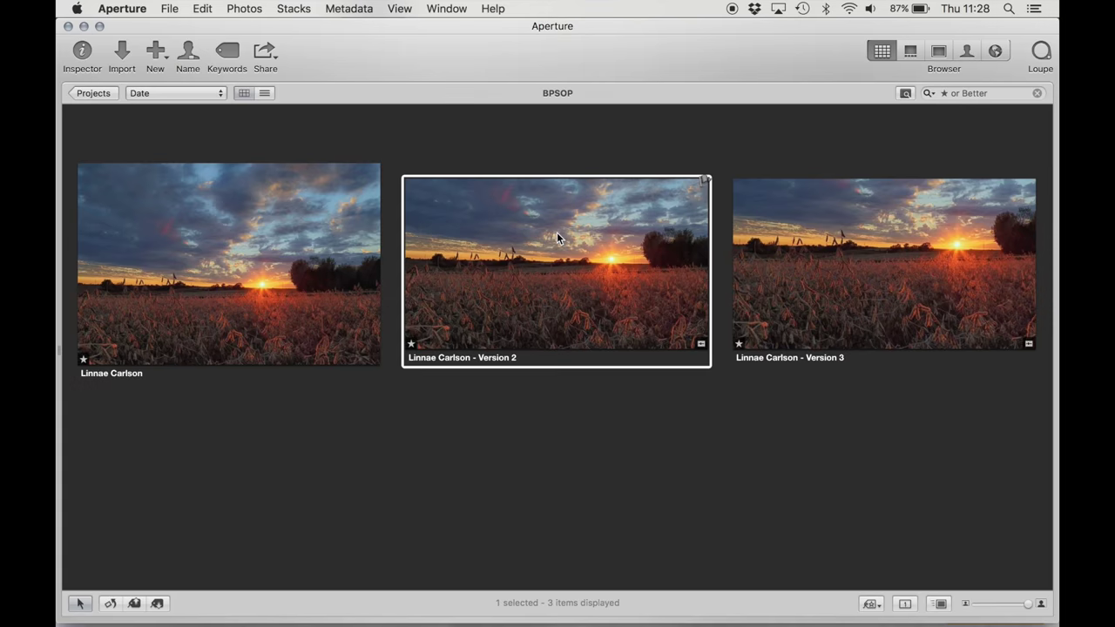
{"action": "double_click", "coordinate": [557, 232]}
{"action": "key", "text": "c"}
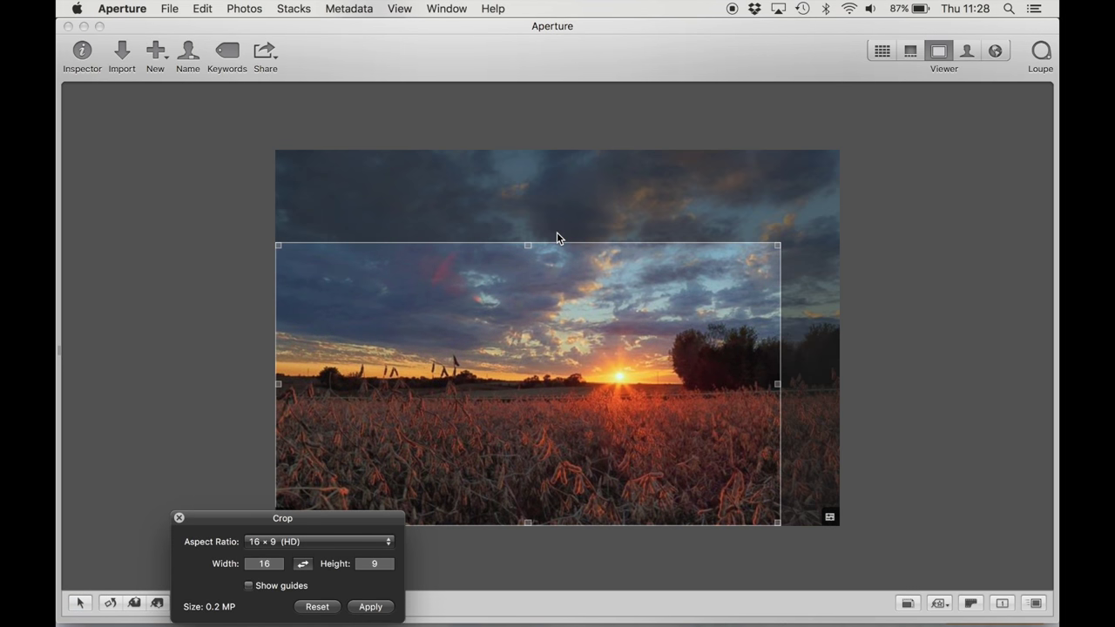
{"action": "key", "text": "Return"}
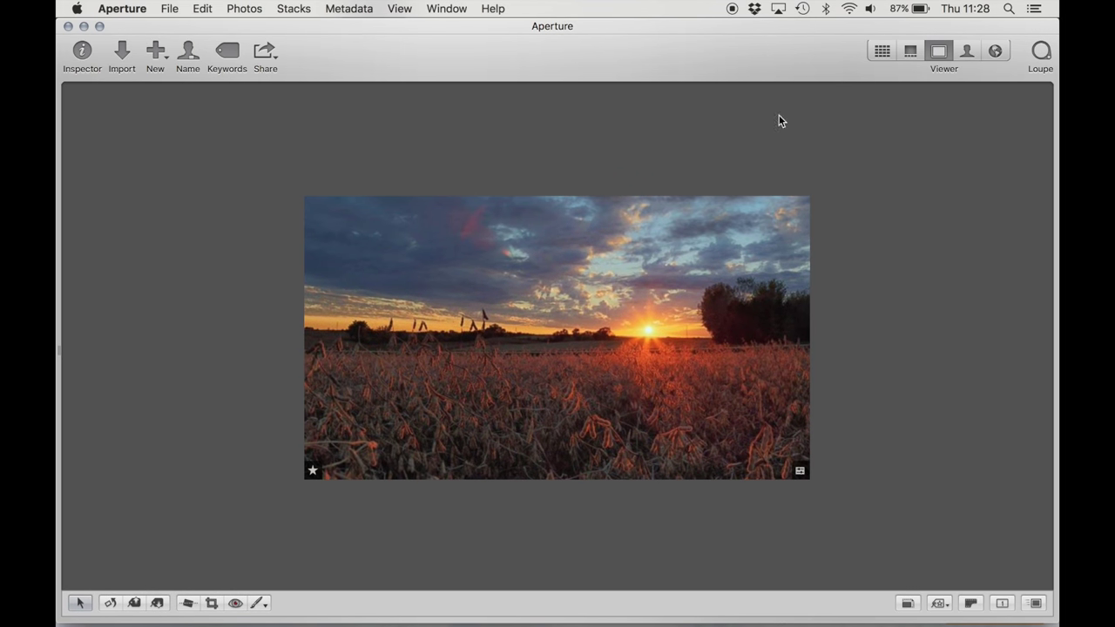
Apply the 16 × 9 (HD) crop to Version 3, viewing it beside Version 2.
{"action": "left_click", "coordinate": [883, 52]}
{"action": "double_click", "coordinate": [834, 307]}
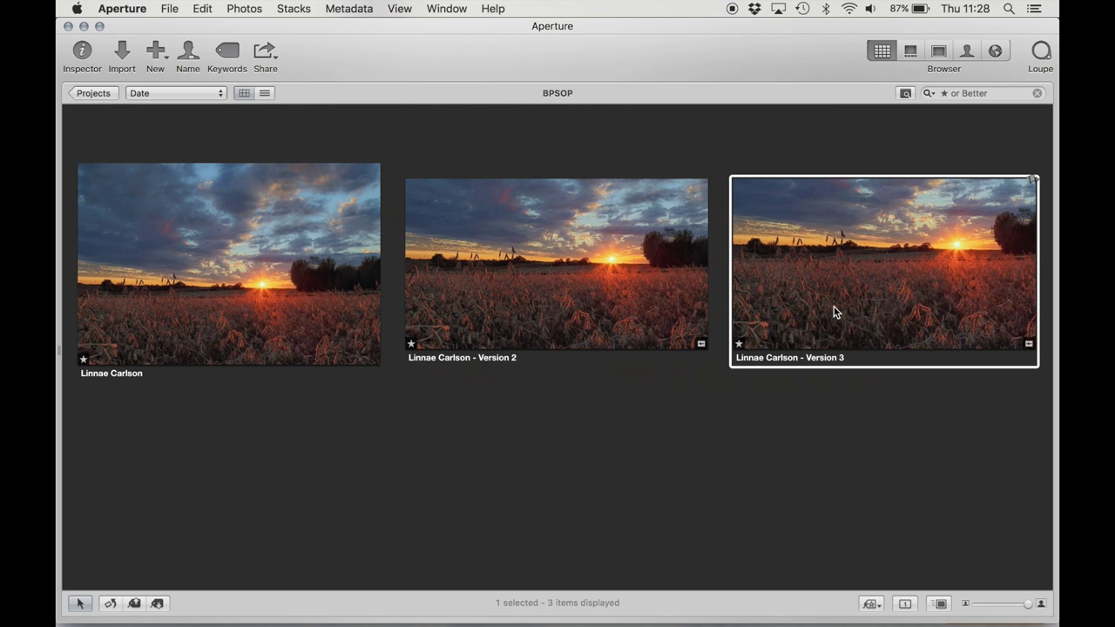
{"action": "key", "text": "c"}
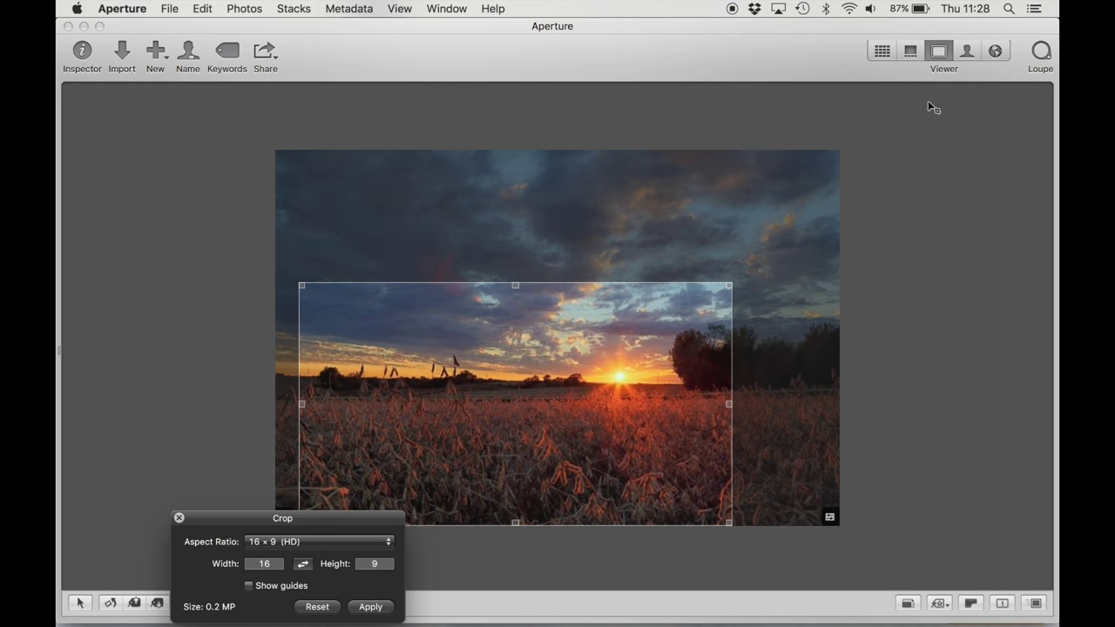
{"action": "left_click", "coordinate": [884, 52]}
{"action": "left_click", "coordinate": [660, 416]}
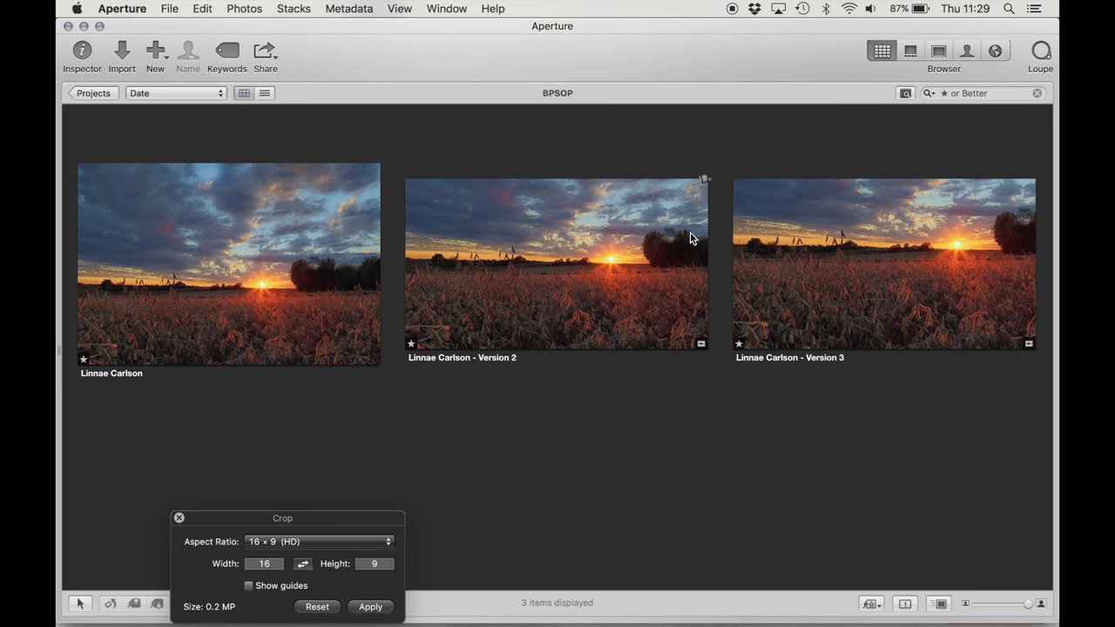
{"action": "left_click", "coordinate": [649, 275]}
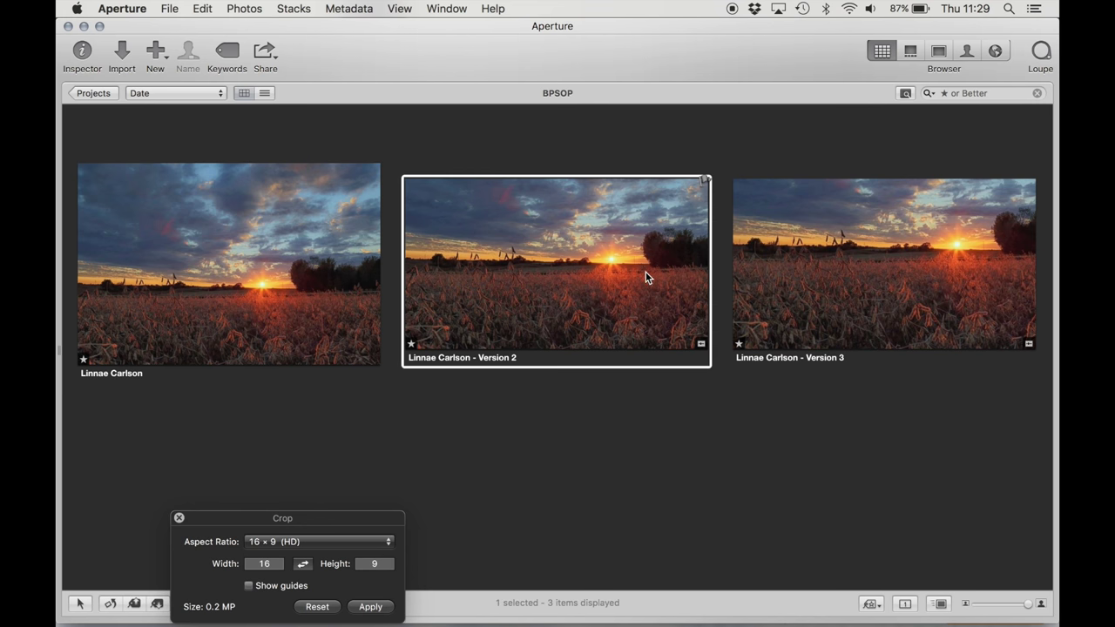
{"action": "left_click", "coordinate": [907, 262], "text": "super"}
{"action": "key", "text": "v"}
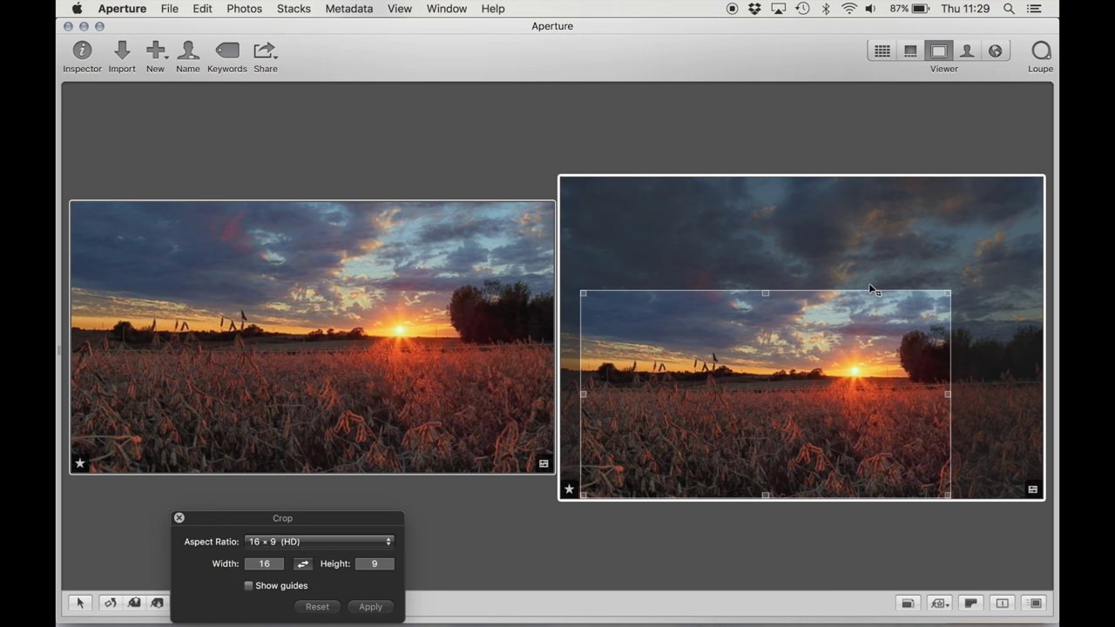
{"action": "key", "text": "Return"}
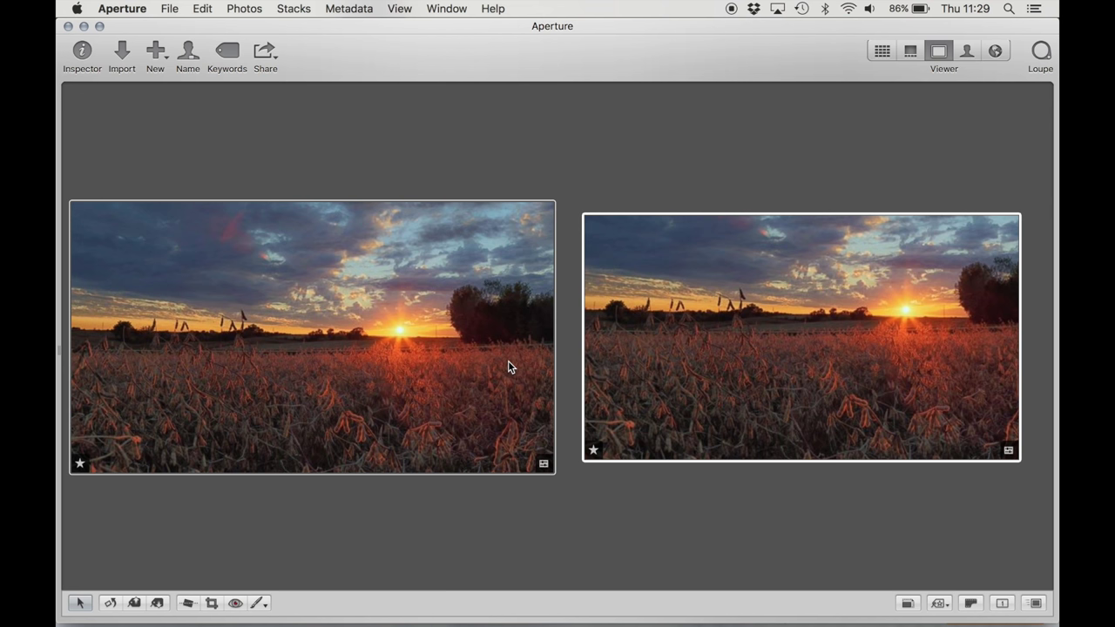
Duplicate the 16:9-cropped Version 3 into a fourth version.
{"action": "left_click", "coordinate": [881, 51]}
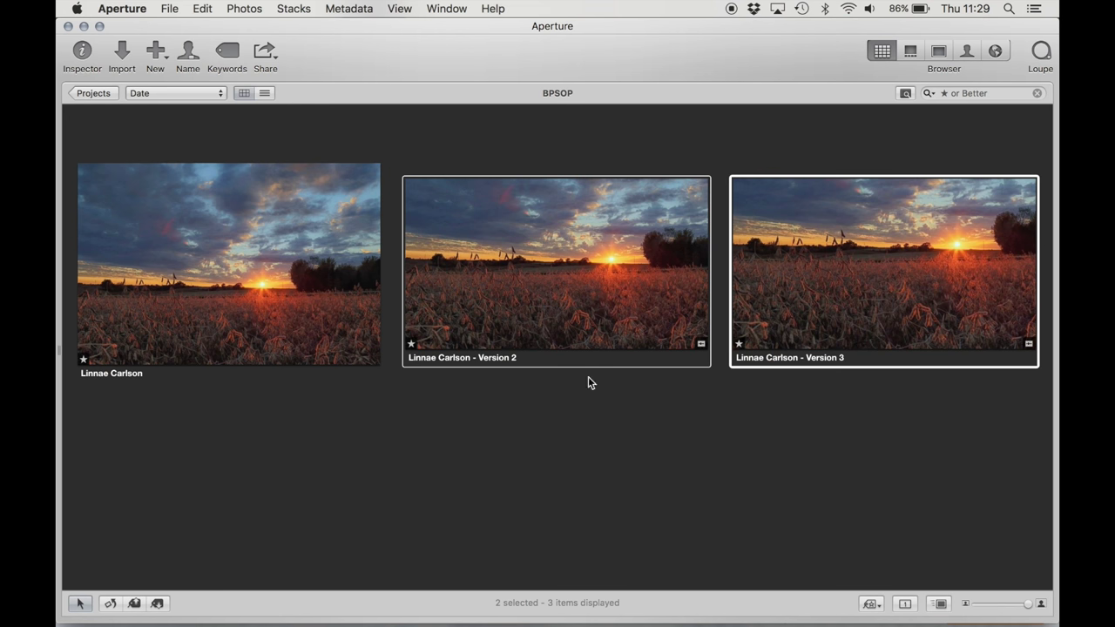
{"action": "left_click", "coordinate": [565, 411]}
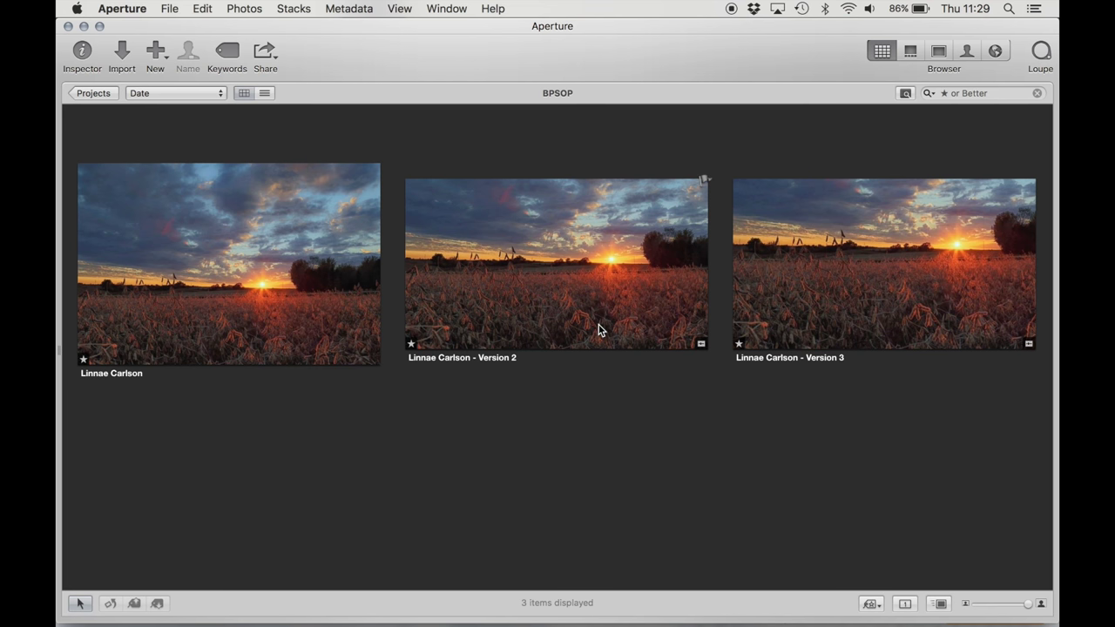
{"action": "left_click", "coordinate": [826, 306]}
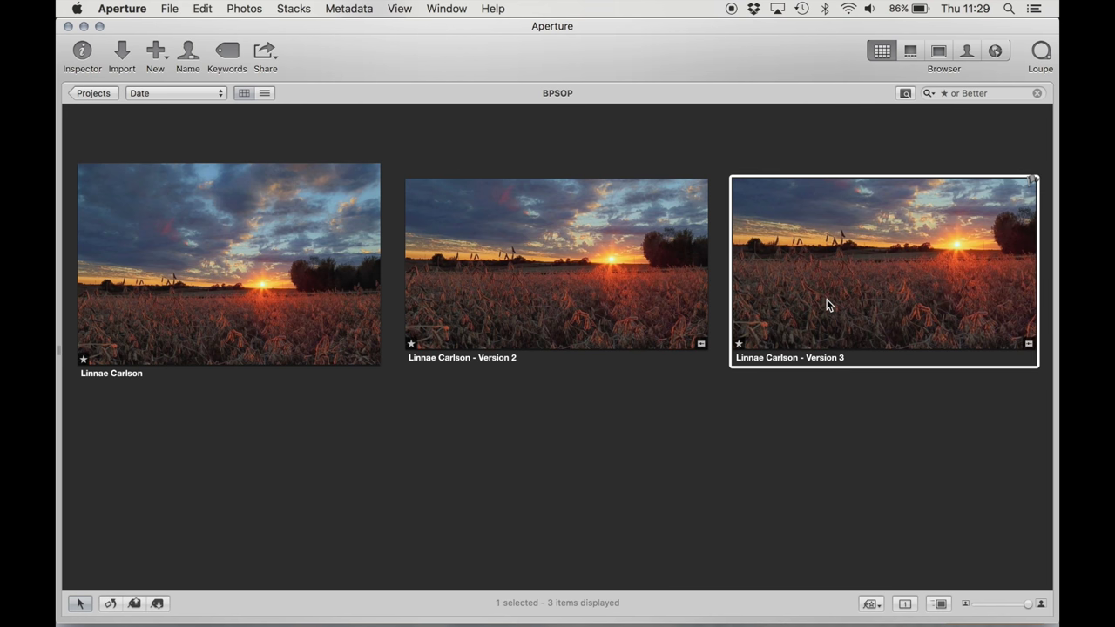
{"action": "right_click", "coordinate": [826, 306]}
{"action": "left_click", "coordinate": [863, 359]}
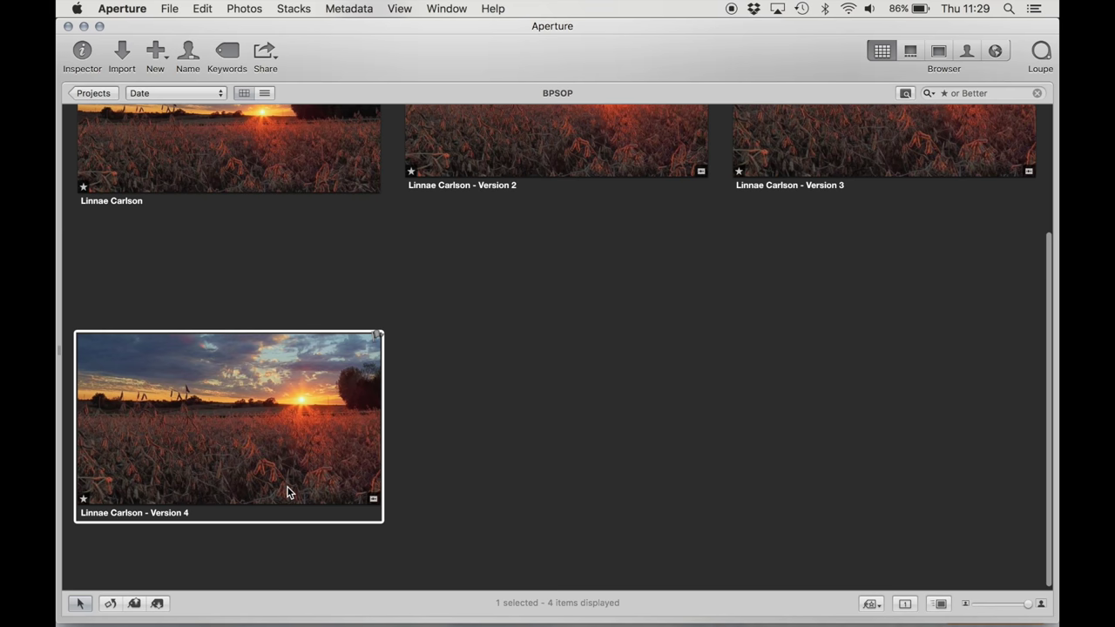
Crop the fourth version to a tight Square frame centred on the setting sun.
{"action": "double_click", "coordinate": [287, 493]}
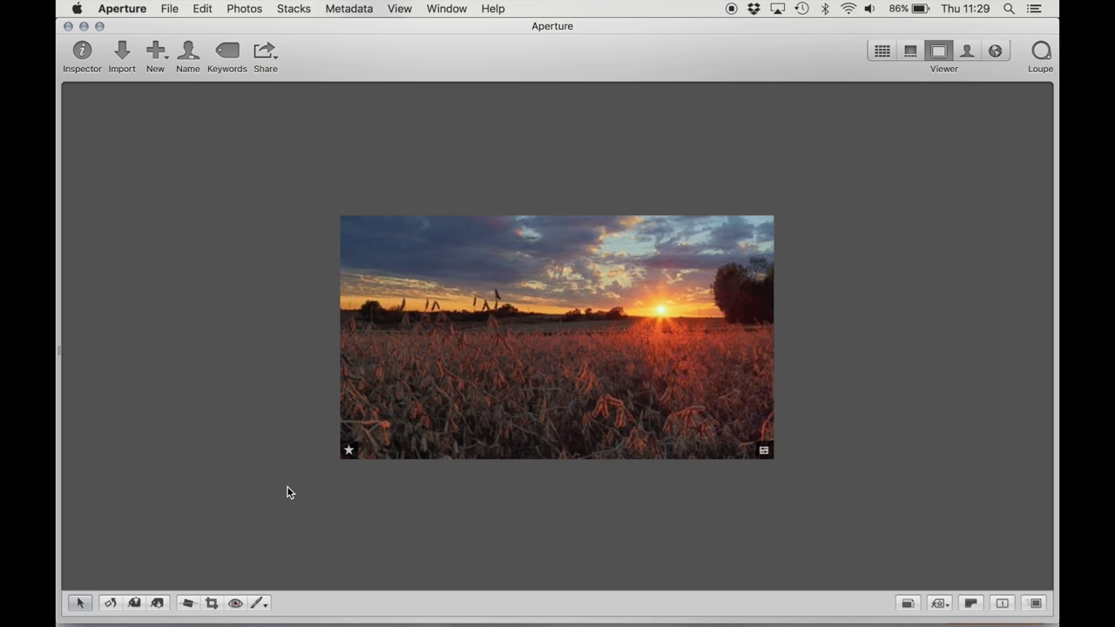
{"action": "key", "text": "c"}
{"action": "left_click", "coordinate": [261, 543]}
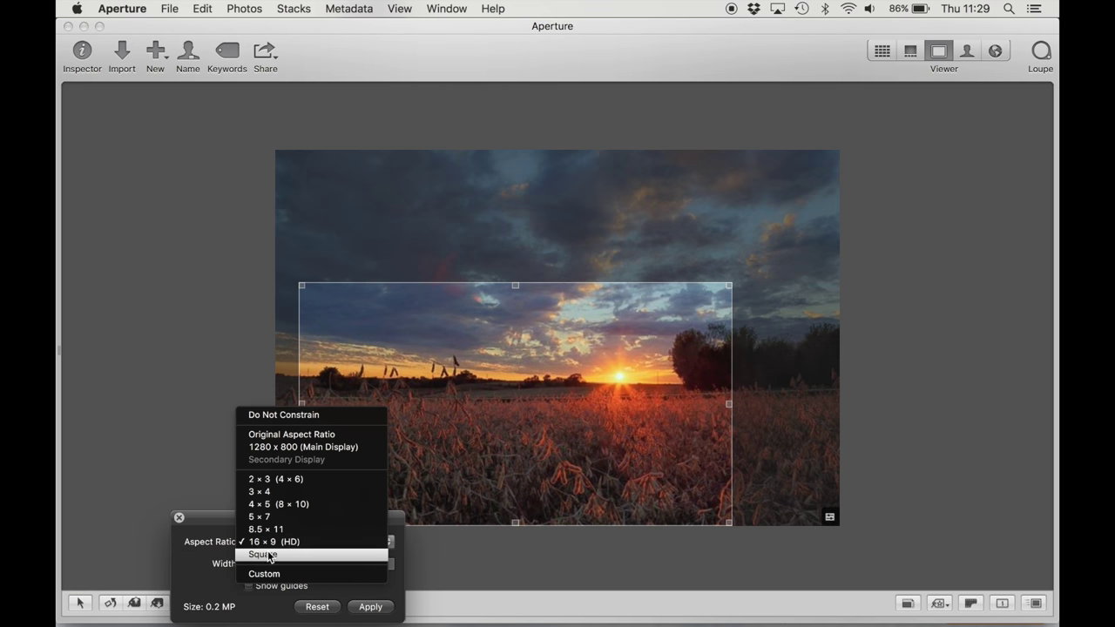
{"action": "left_click", "coordinate": [268, 558]}
{"action": "left_click_drag", "start_coordinate": [625, 440], "coordinate": [694, 428]}
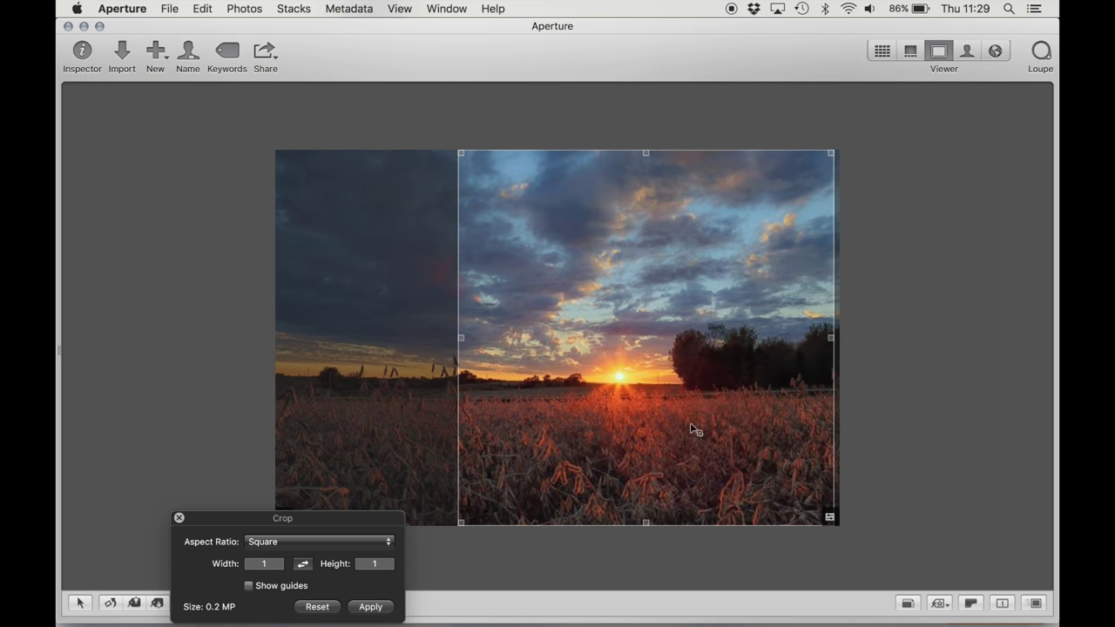
{"action": "left_click_drag", "start_coordinate": [488, 200], "coordinate": [635, 375]}
{"action": "left_click_drag", "start_coordinate": [717, 426], "coordinate": [587, 434]}
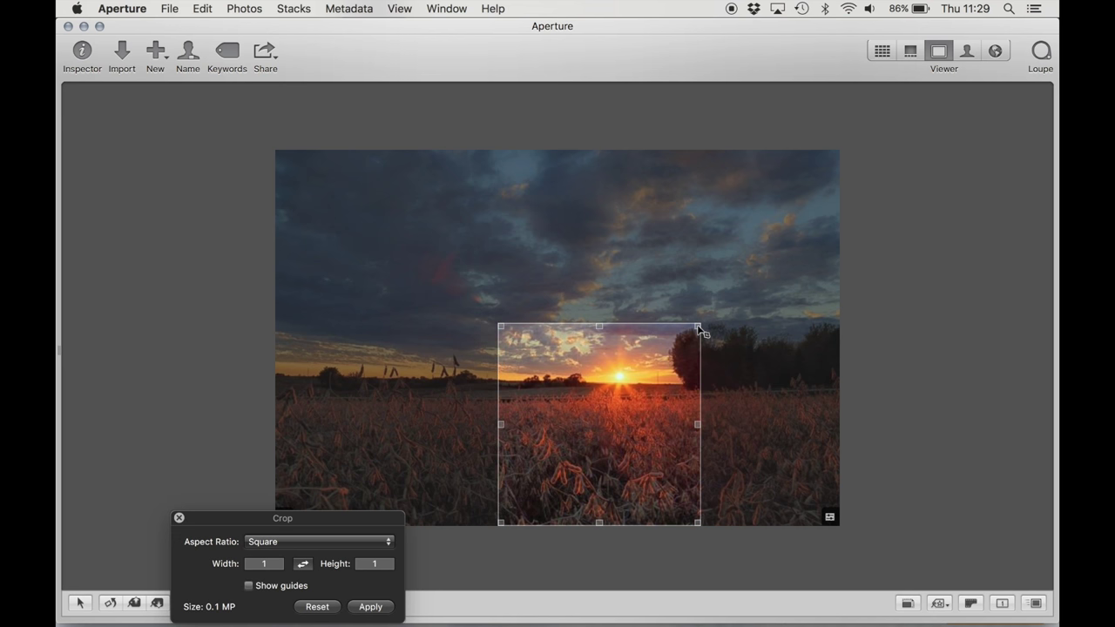
{"action": "left_click_drag", "start_coordinate": [698, 327], "coordinate": [695, 348]}
{"action": "key", "text": "Return"}
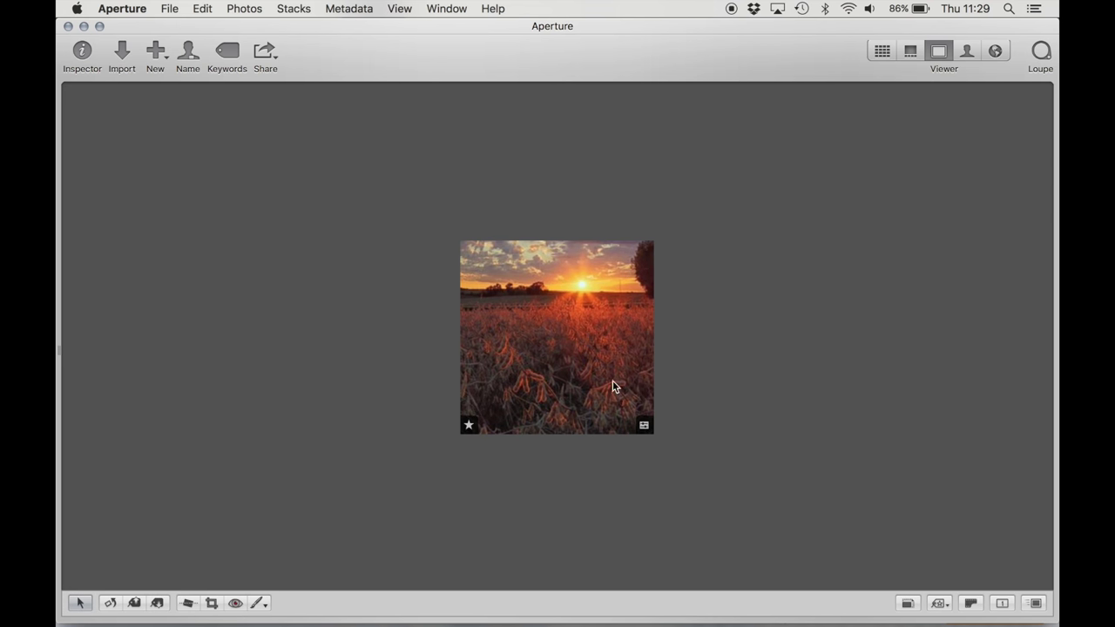
Select the original sunset photo with the square version and view them together.
{"action": "left_click", "coordinate": [882, 51]}
{"action": "scroll", "coordinate": [546, 295], "scroll_direction": "up", "scroll_amount": 3}
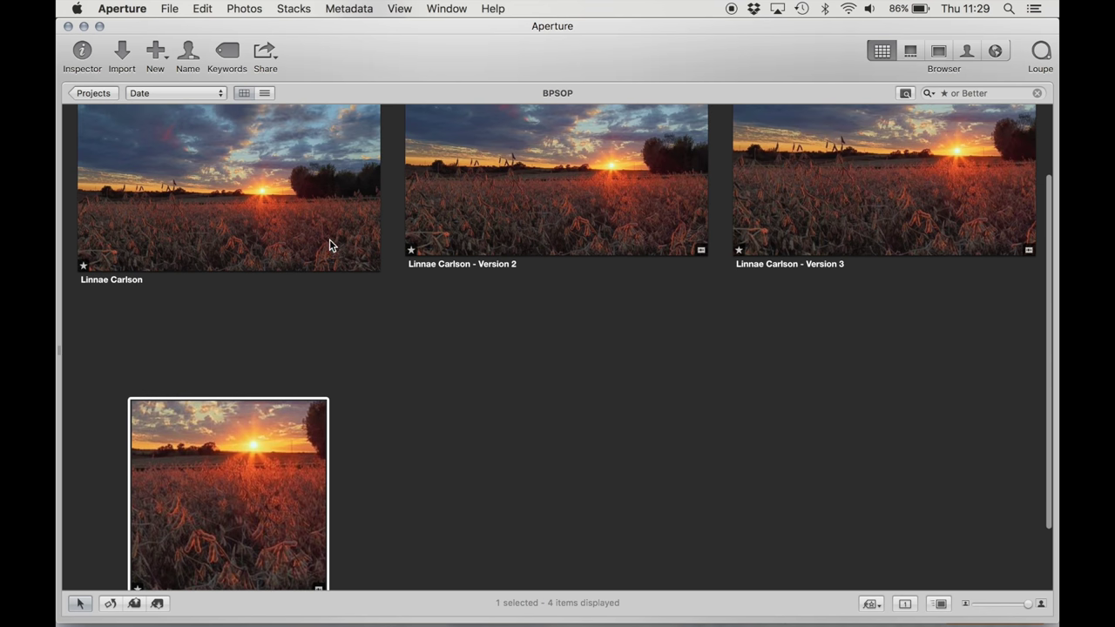
{"action": "left_click", "coordinate": [331, 212]}
{"action": "scroll", "coordinate": [281, 467], "scroll_direction": "up", "scroll_amount": 1}
{"action": "left_click", "coordinate": [264, 518], "text": "super"}
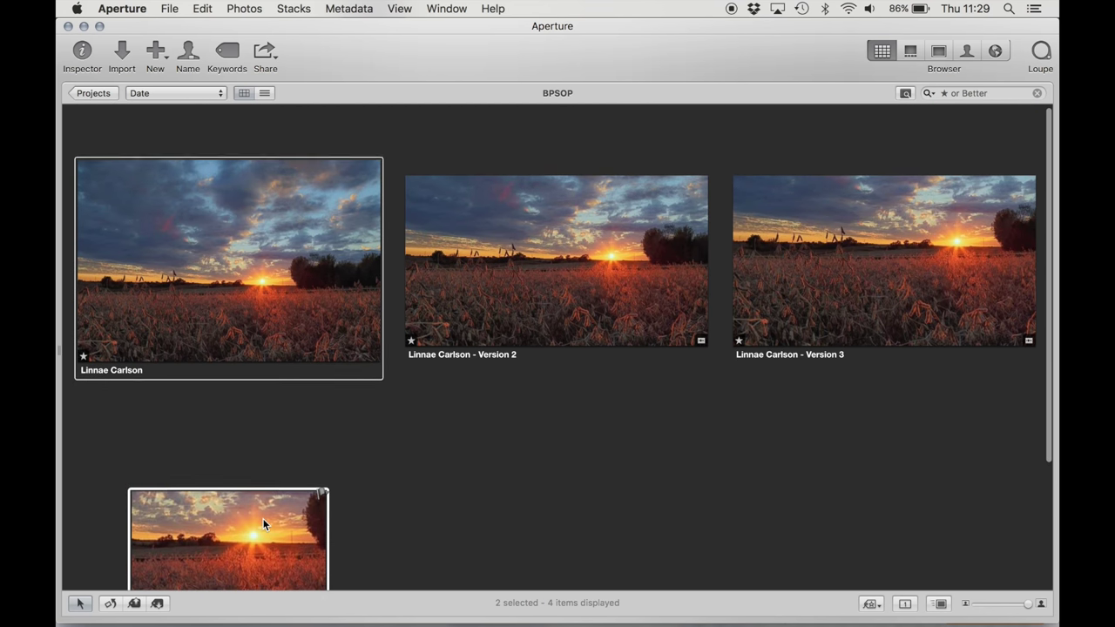
{"action": "scroll", "coordinate": [262, 497], "scroll_direction": "down", "scroll_amount": 3}
{"action": "double_click", "coordinate": [259, 479]}
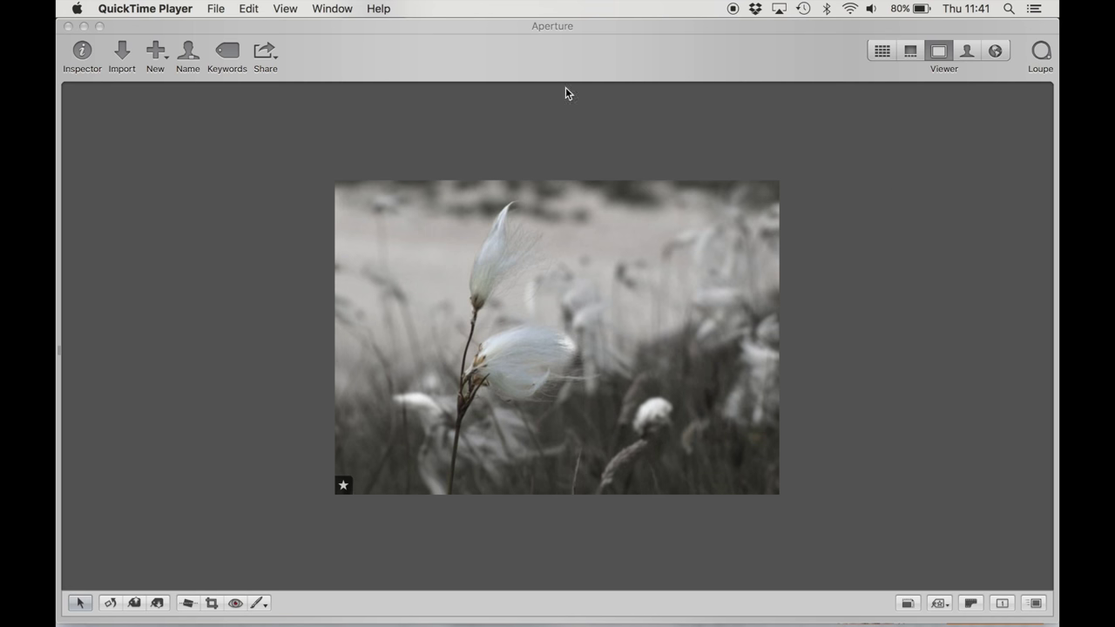
Duplicate the cotton-grass close-up as Version 2 and show it large beside the original.
{"action": "left_click", "coordinate": [884, 52]}
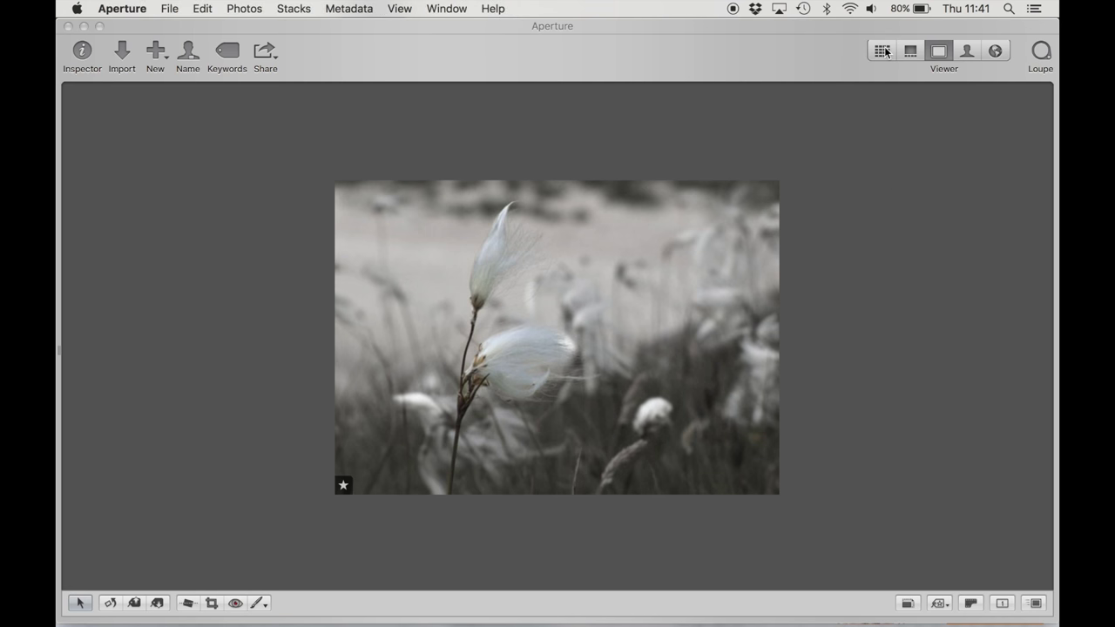
{"action": "left_click", "coordinate": [883, 51]}
{"action": "right_click", "coordinate": [292, 296]}
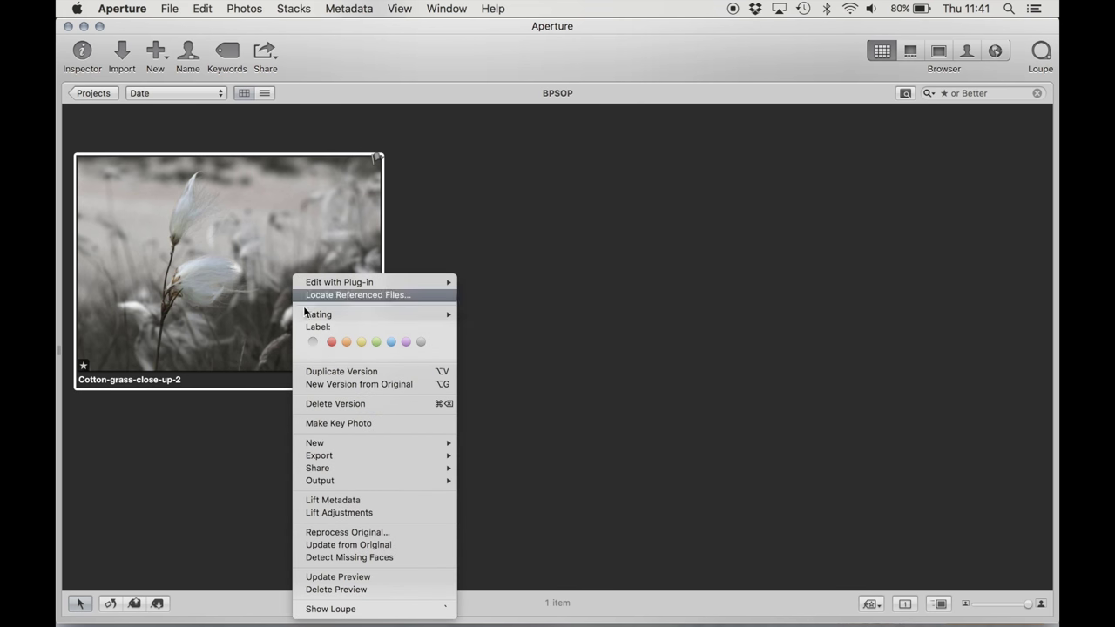
{"action": "left_click", "coordinate": [340, 372]}
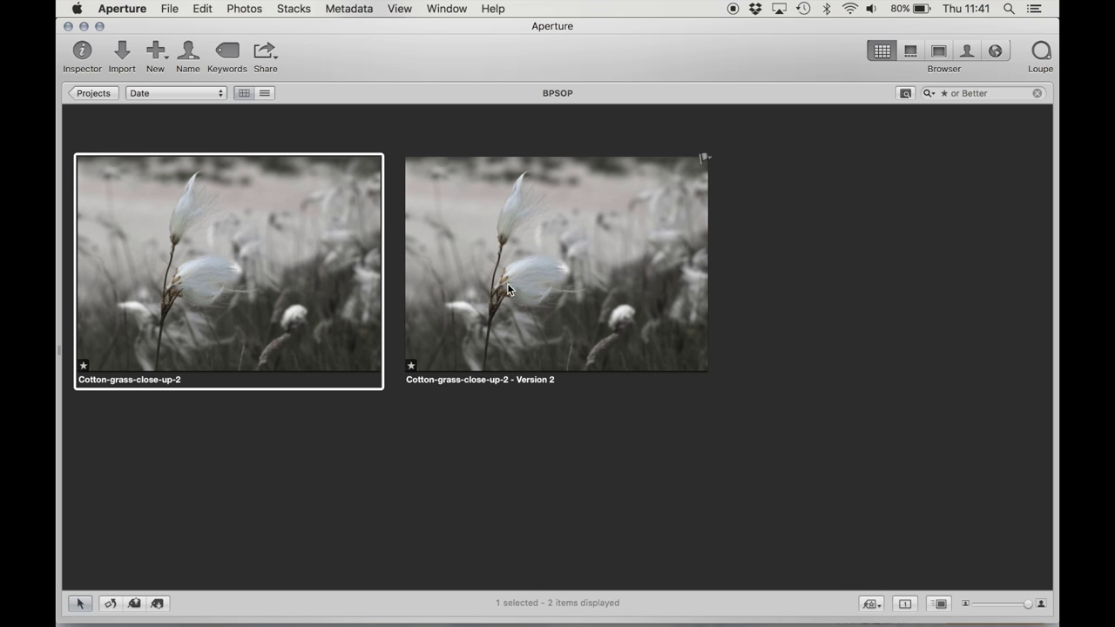
{"action": "left_click", "coordinate": [550, 272], "text": "shift"}
{"action": "key", "text": "v"}
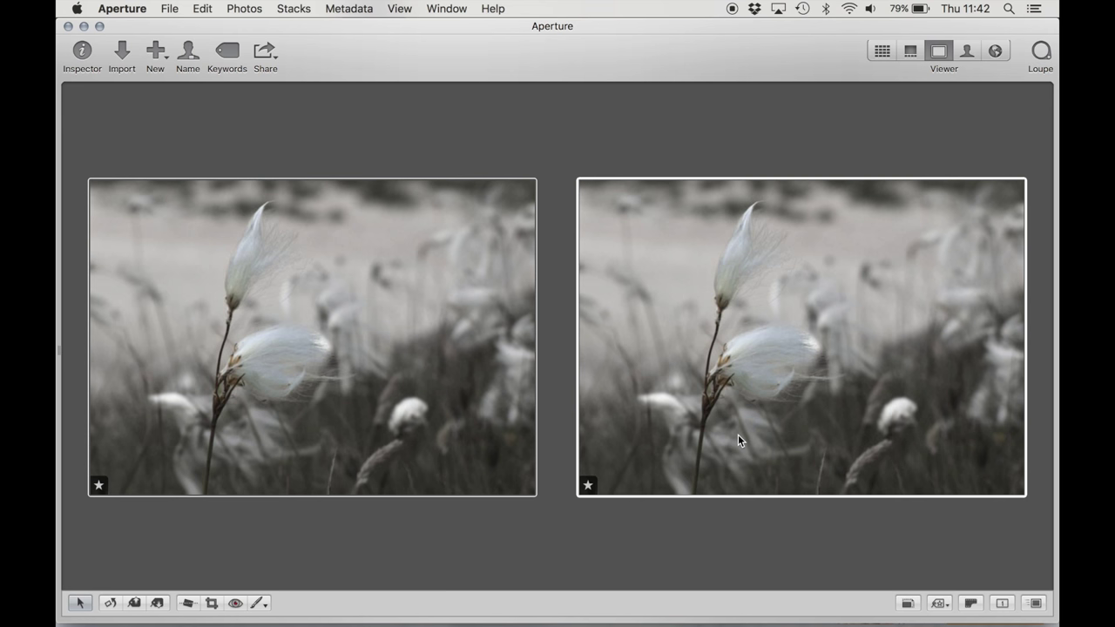
Crop Version 2 of the cotton-grass photo to a Square aspect ratio.
{"action": "key", "text": "c"}
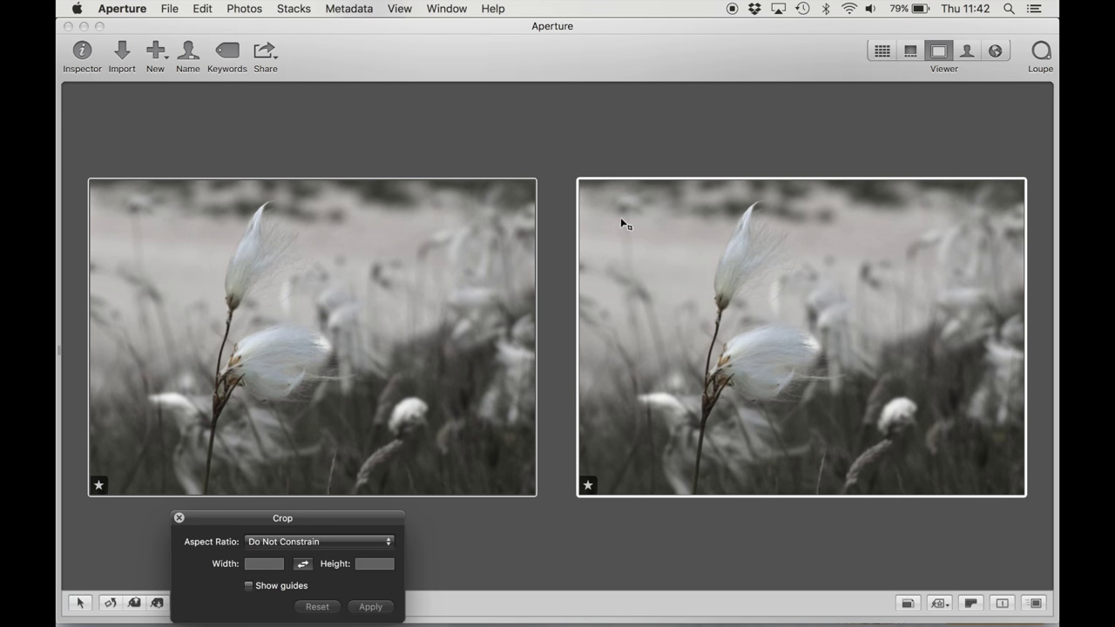
{"action": "left_click", "coordinate": [337, 542]}
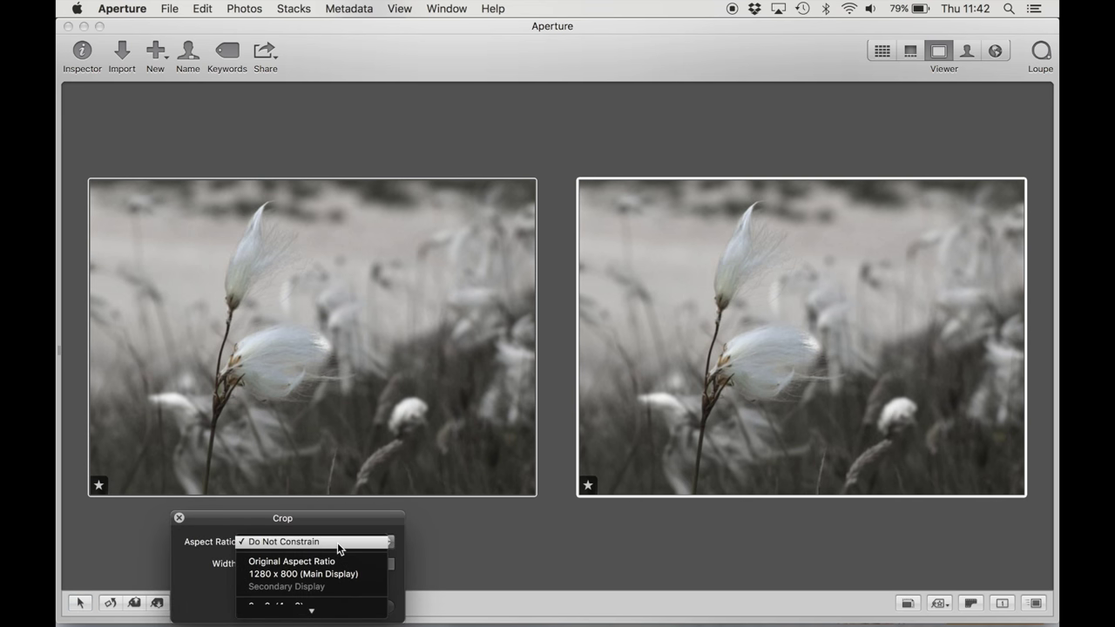
{"action": "left_click", "coordinate": [322, 590]}
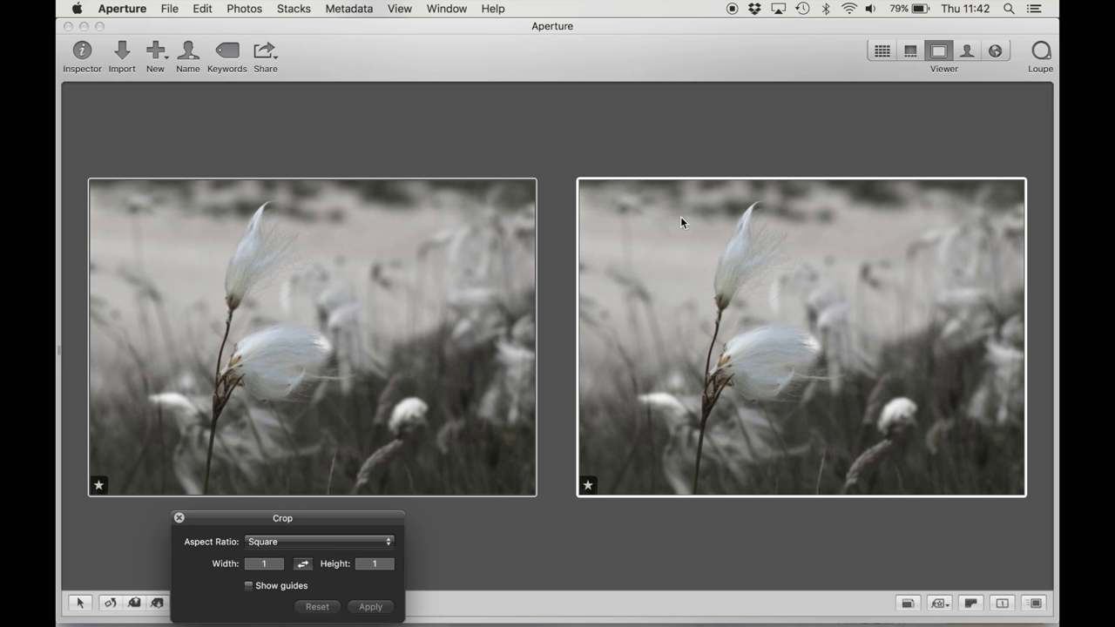
{"action": "left_click_drag", "start_coordinate": [593, 183], "coordinate": [995, 456]}
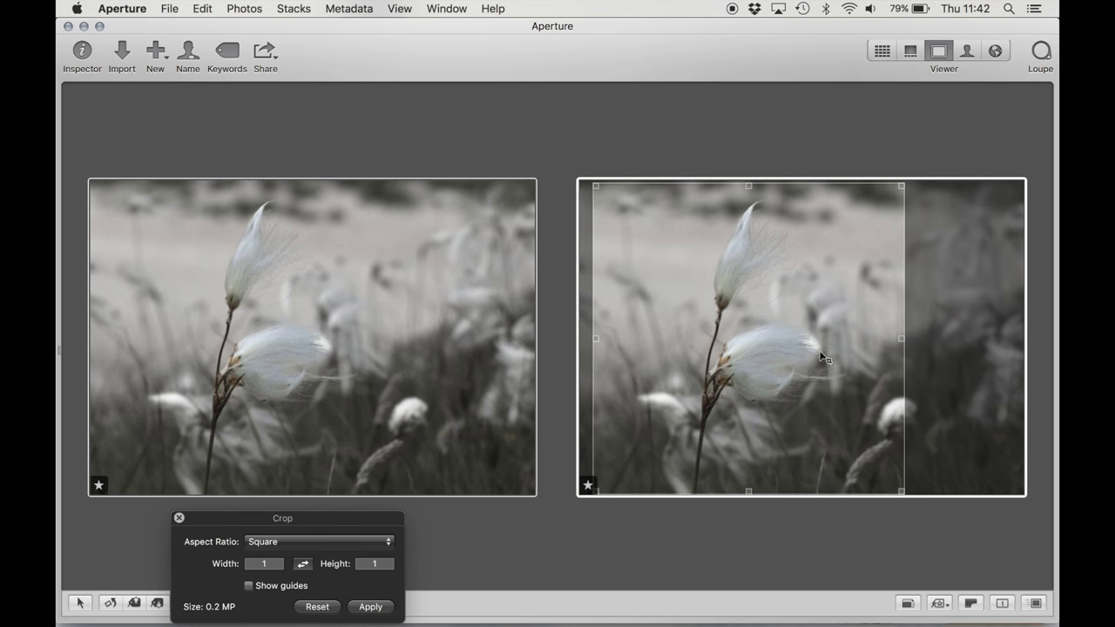
{"action": "left_click_drag", "start_coordinate": [596, 185], "coordinate": [558, 181]}
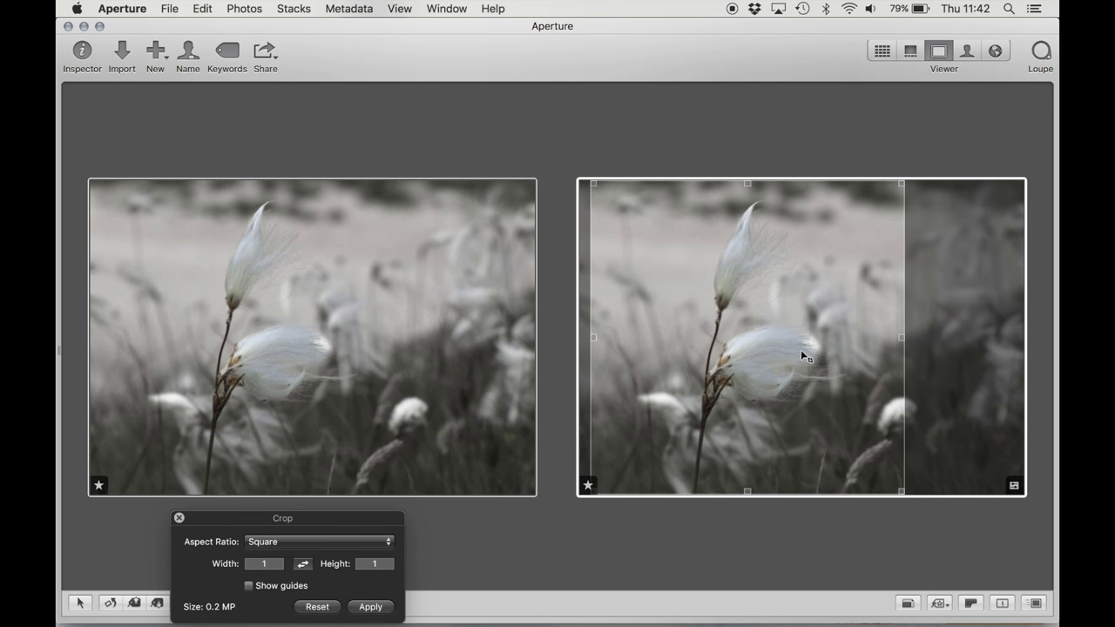
{"action": "left_click_drag", "start_coordinate": [784, 348], "coordinate": [758, 353]}
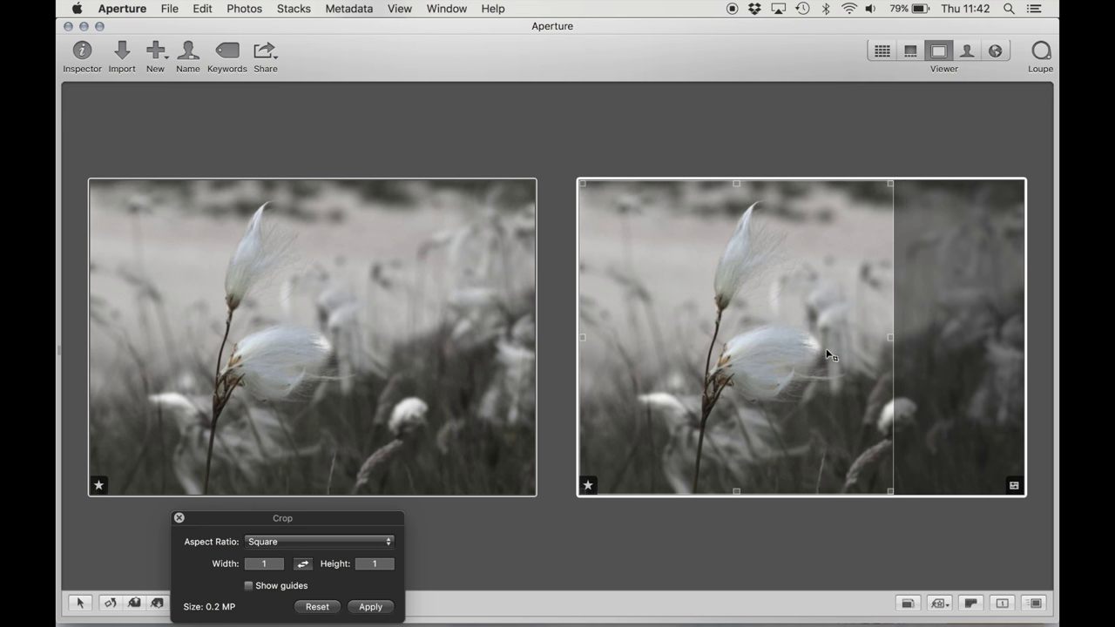
{"action": "left_click_drag", "start_coordinate": [787, 365], "coordinate": [826, 360]}
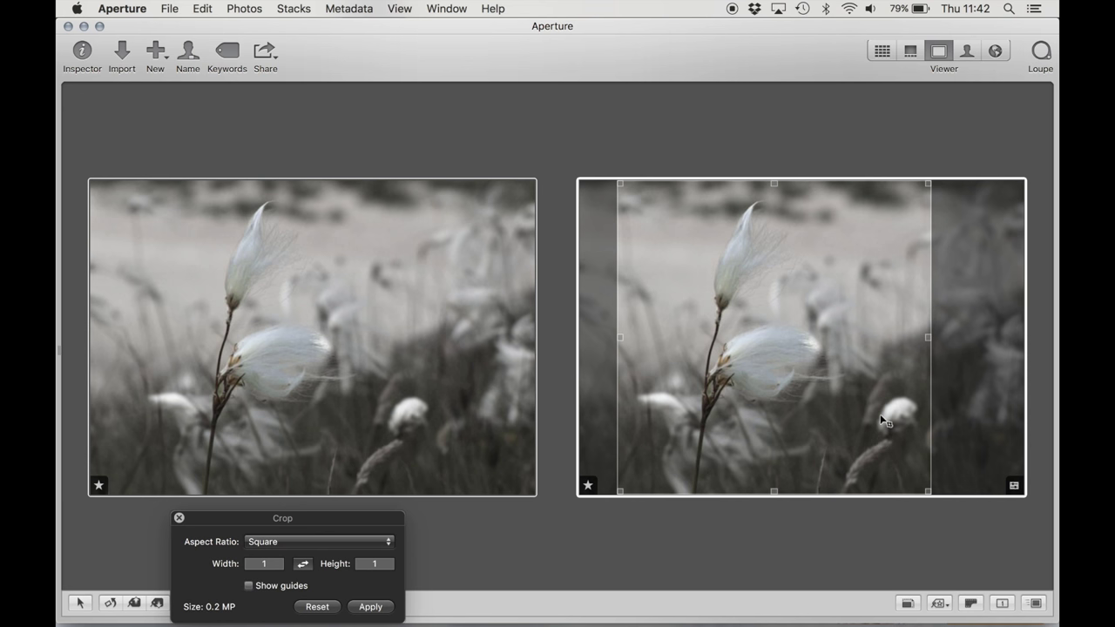
{"action": "left_click_drag", "start_coordinate": [885, 424], "coordinate": [784, 468]}
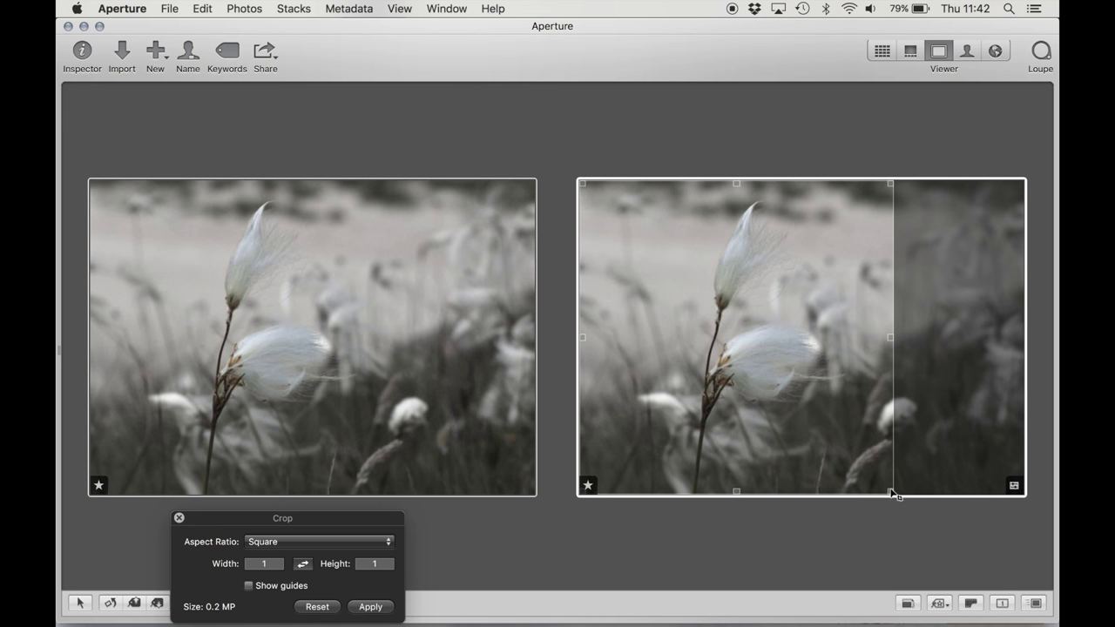
{"action": "left_click_drag", "start_coordinate": [892, 494], "coordinate": [812, 421]}
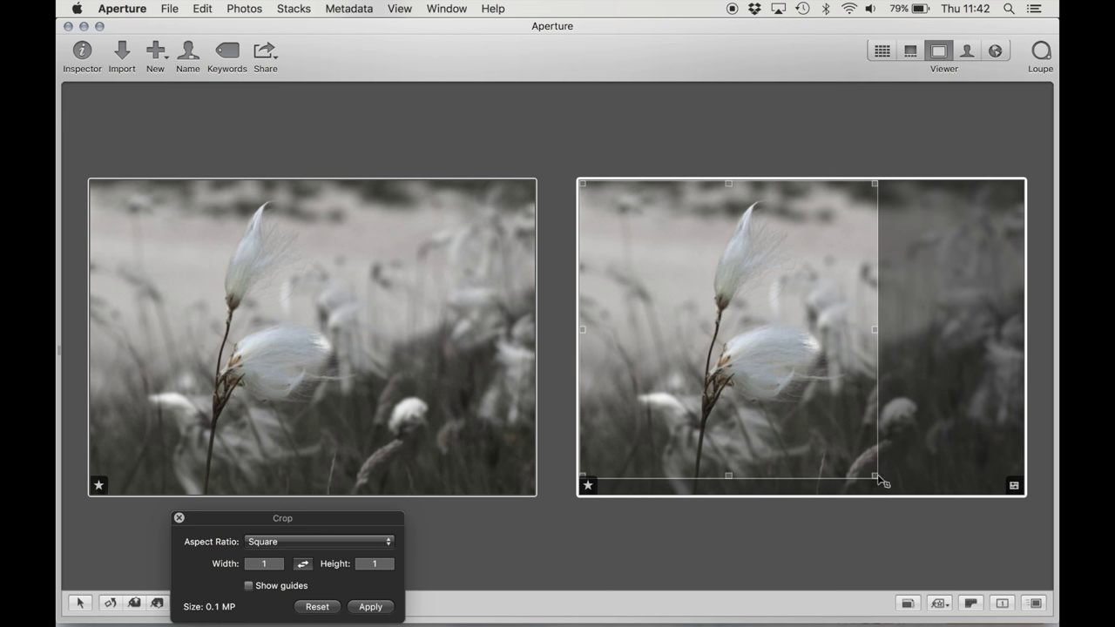
{"action": "left_click_drag", "start_coordinate": [878, 479], "coordinate": [879, 480]}
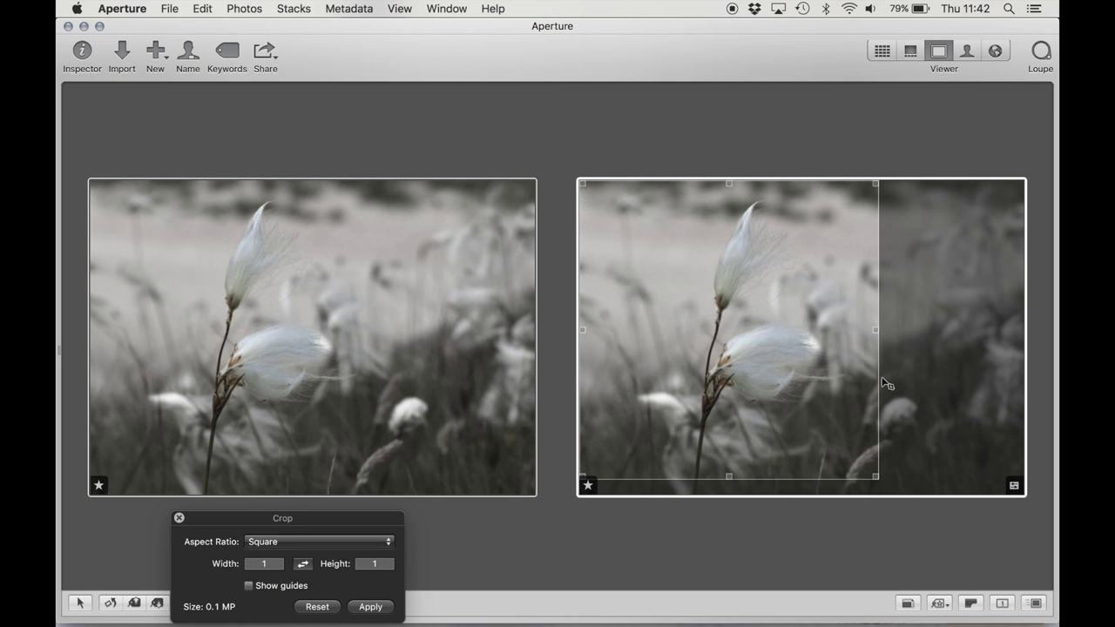
{"action": "key", "text": "Return"}
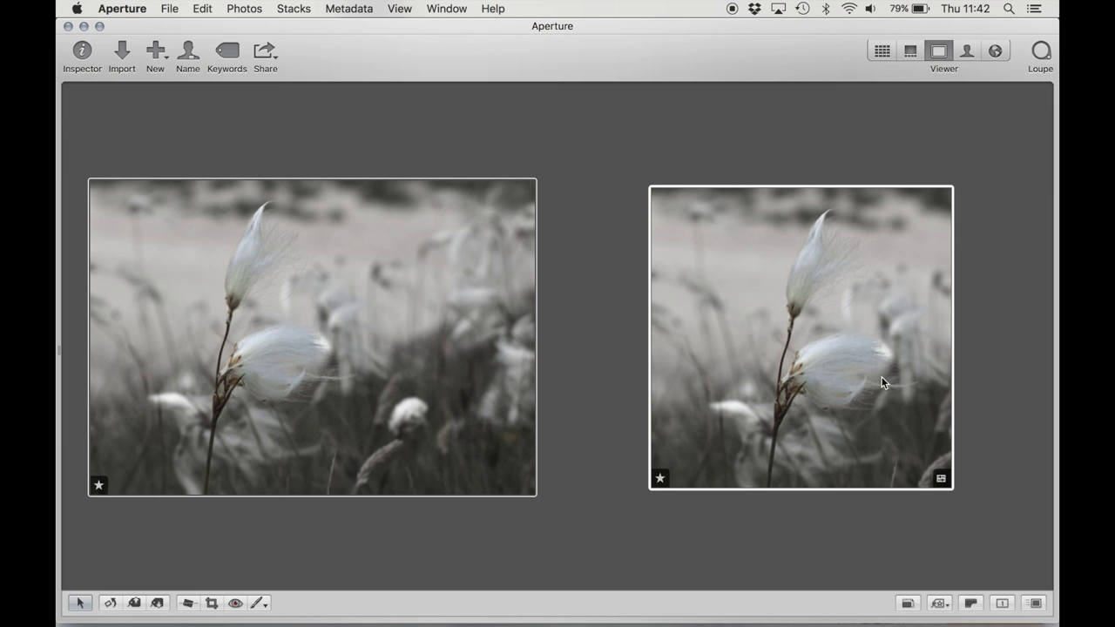
Duplicate the square-cropped Version 2 as Version 3, then select all three versions.
{"action": "left_click", "coordinate": [882, 50]}
{"action": "left_click", "coordinate": [624, 494]}
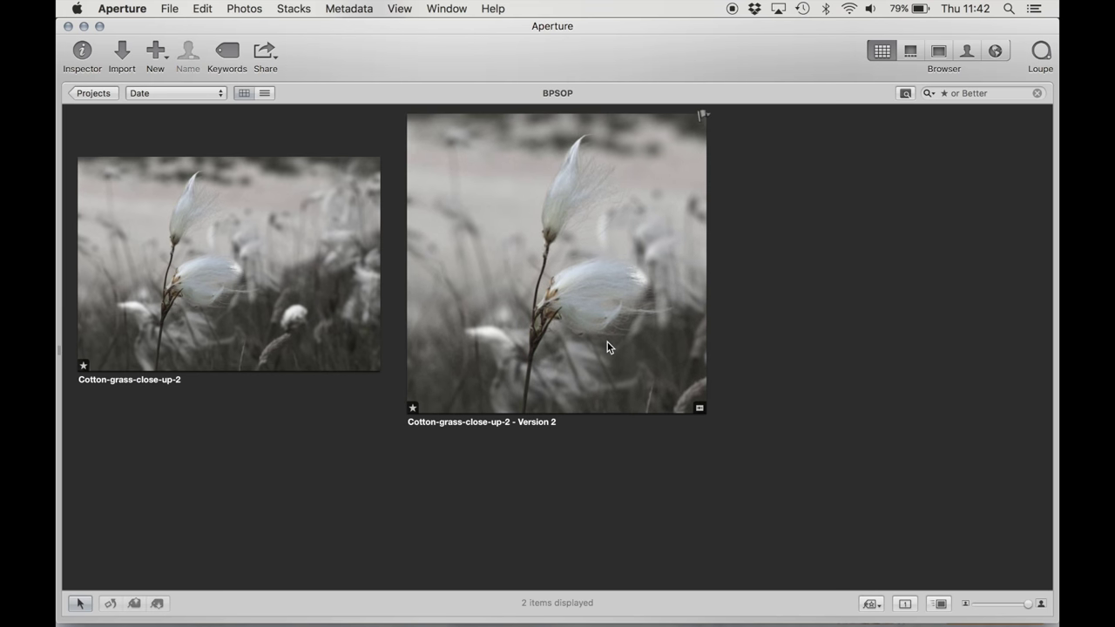
{"action": "left_click", "coordinate": [608, 345]}
{"action": "right_click", "coordinate": [611, 337]}
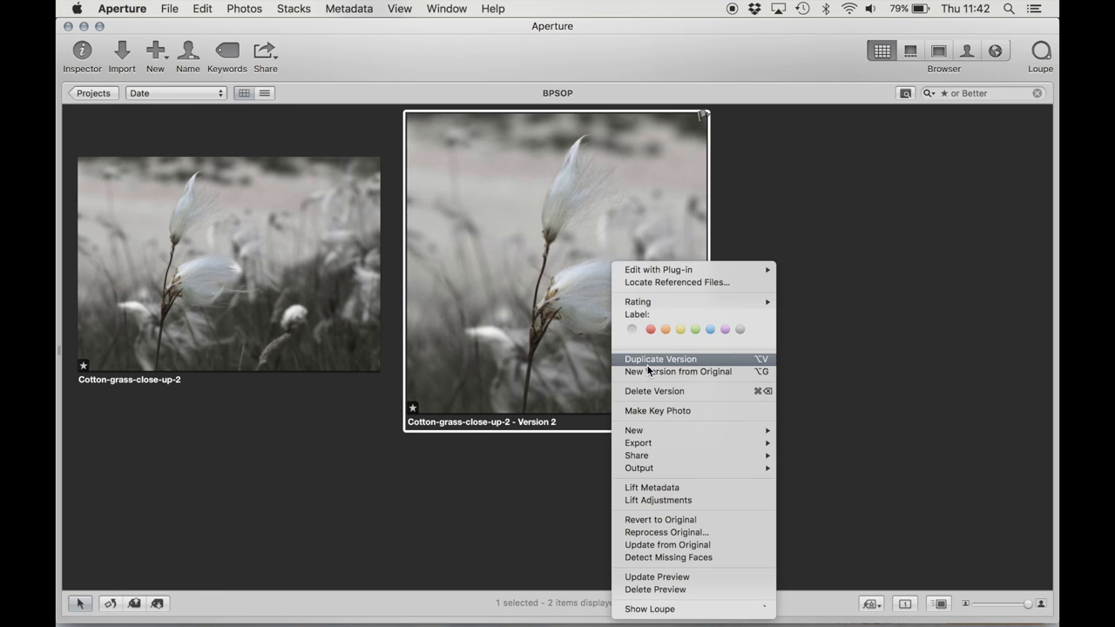
{"action": "left_click", "coordinate": [649, 360]}
{"action": "left_click", "coordinate": [304, 281]}
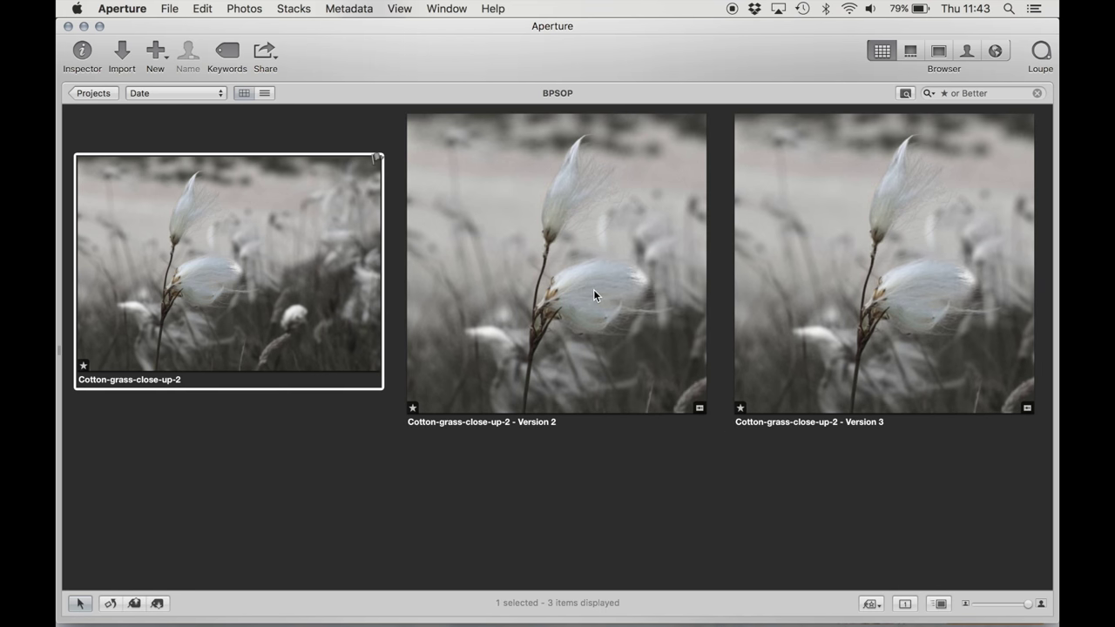
{"action": "left_click", "coordinate": [594, 289], "text": "super"}
{"action": "left_click", "coordinate": [820, 300], "text": "super"}
Crop Version 3 to a full-width 16 × 9 (HD) frame, then deselect Version 2.
{"action": "key", "text": "v"}
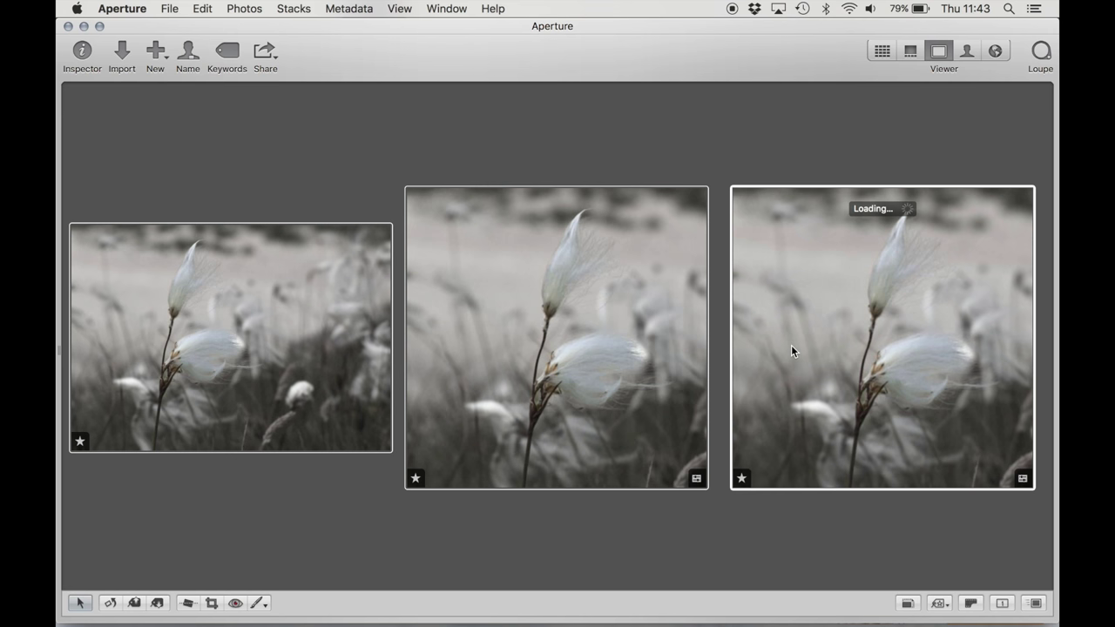
{"action": "key", "text": "c"}
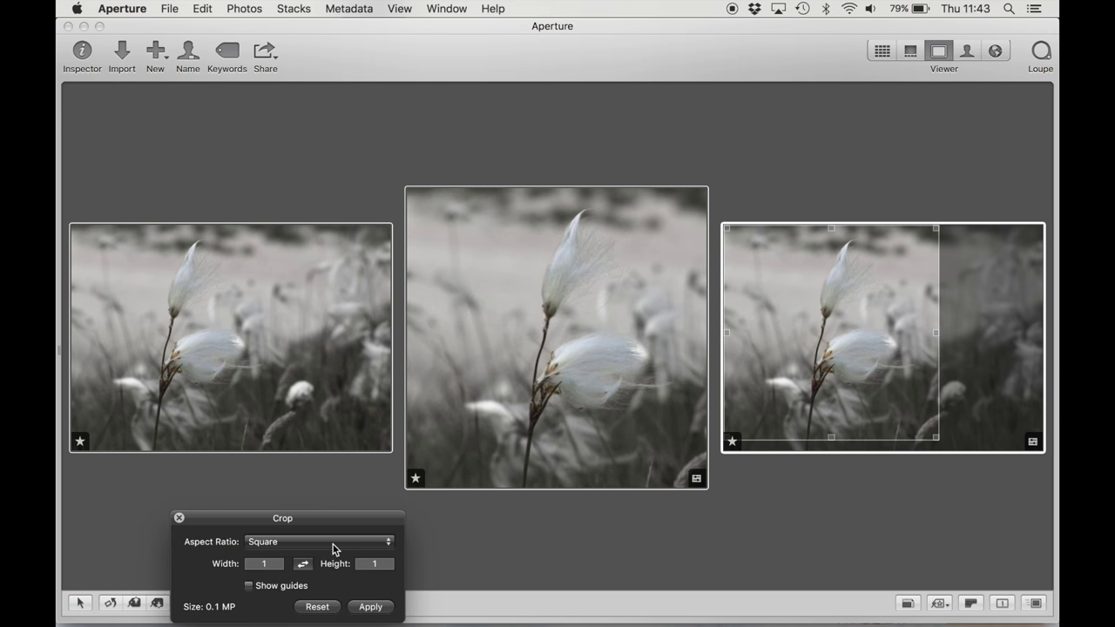
{"action": "left_click", "coordinate": [335, 542]}
{"action": "left_click", "coordinate": [332, 532]}
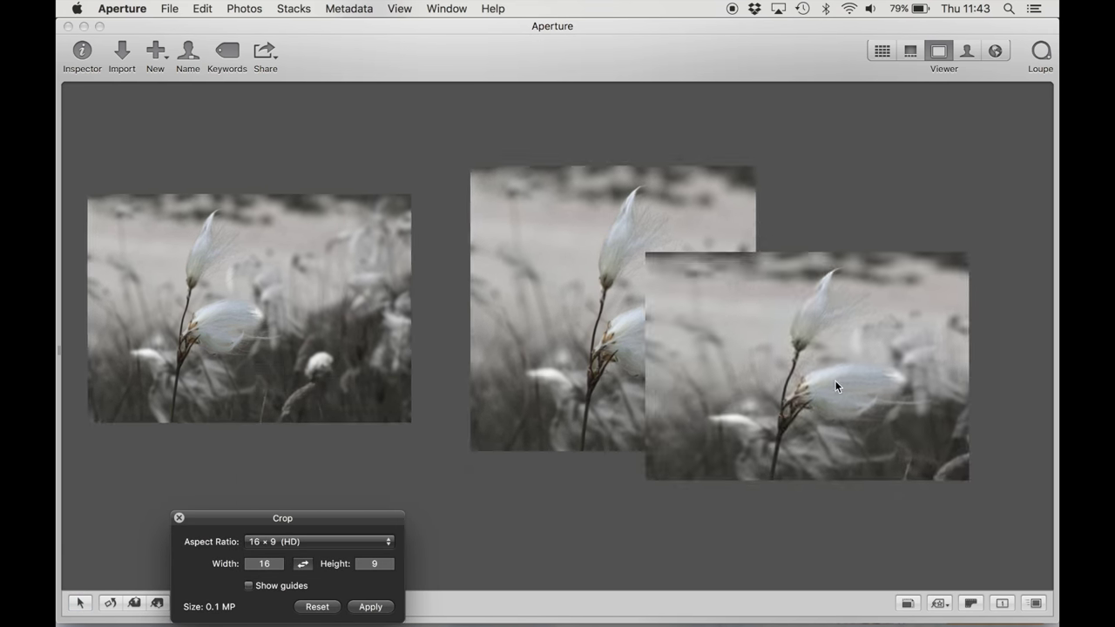
{"action": "left_click_drag", "start_coordinate": [571, 417], "coordinate": [572, 392]}
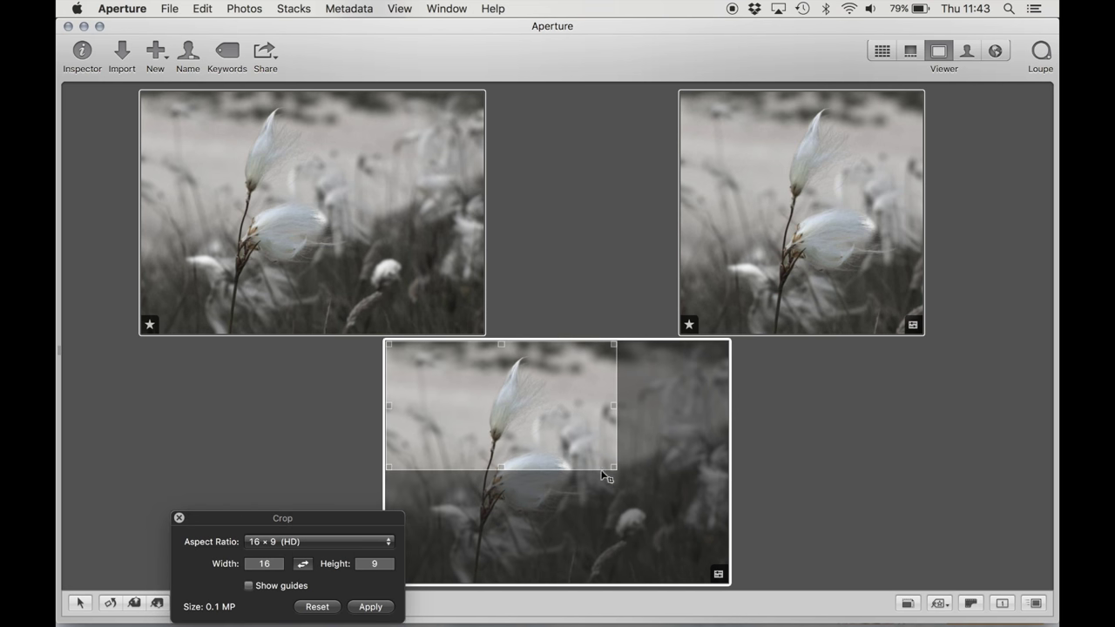
{"action": "left_click_drag", "start_coordinate": [615, 470], "coordinate": [723, 571]}
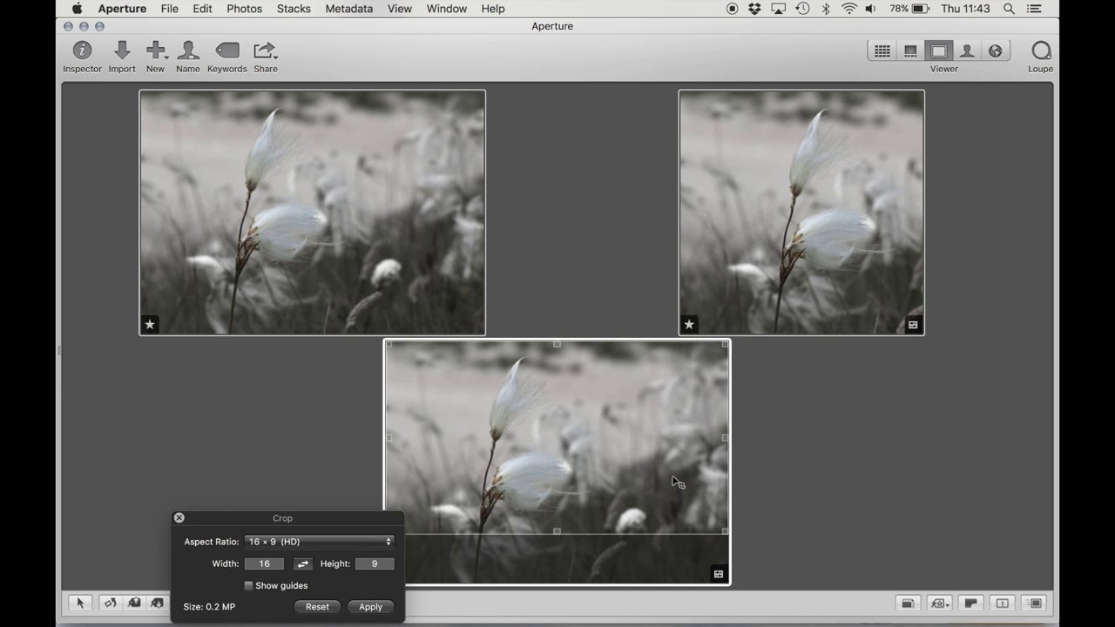
{"action": "left_click_drag", "start_coordinate": [673, 477], "coordinate": [673, 471]}
{"action": "key", "text": "Return"}
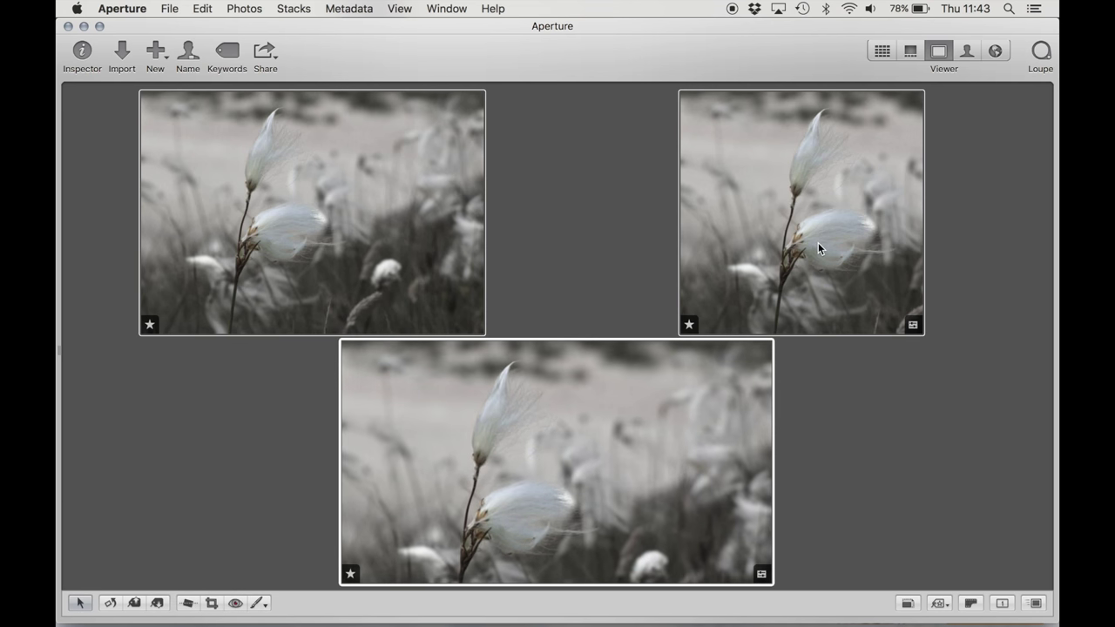
{"action": "left_click", "coordinate": [818, 242], "text": "super"}
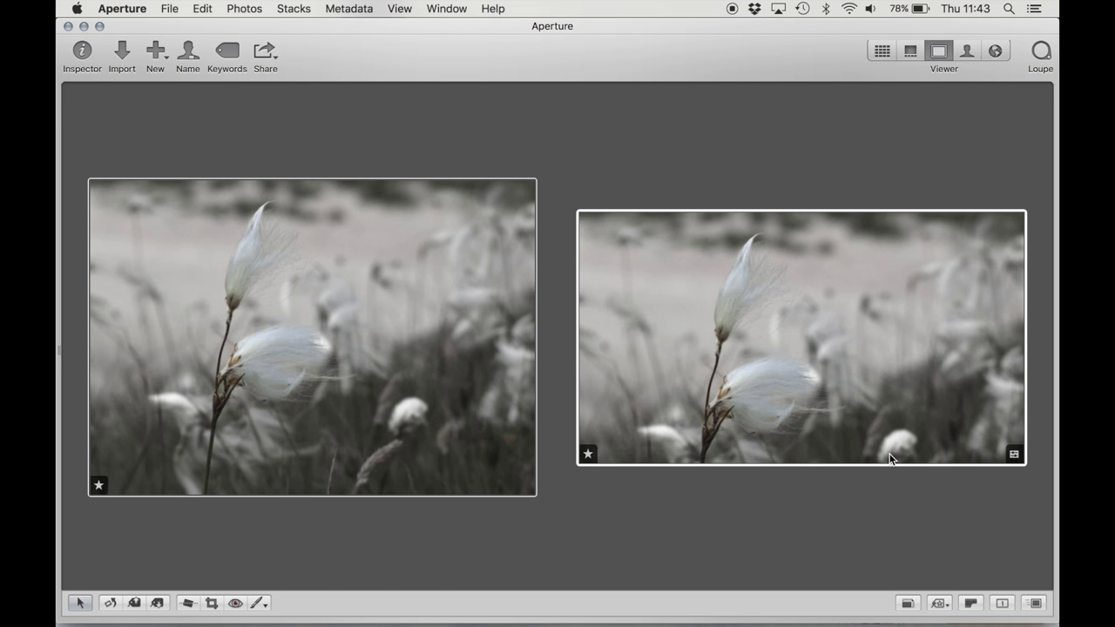
Reapply the 16 × 9 (HD) crop to the right version.
{"action": "key", "text": "c"}
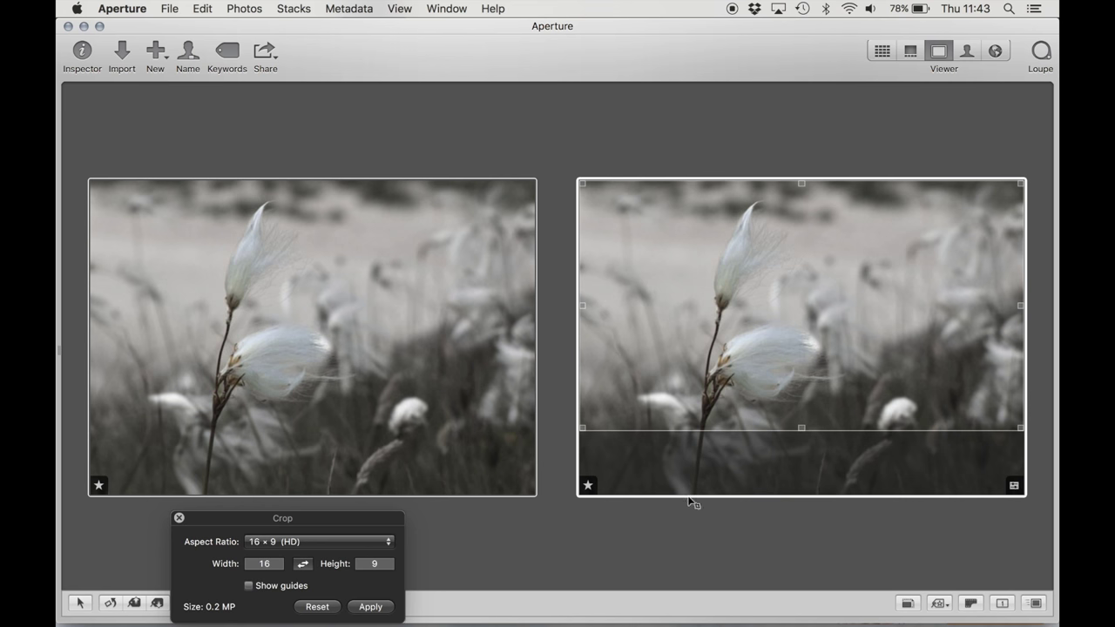
{"action": "key", "text": "Return"}
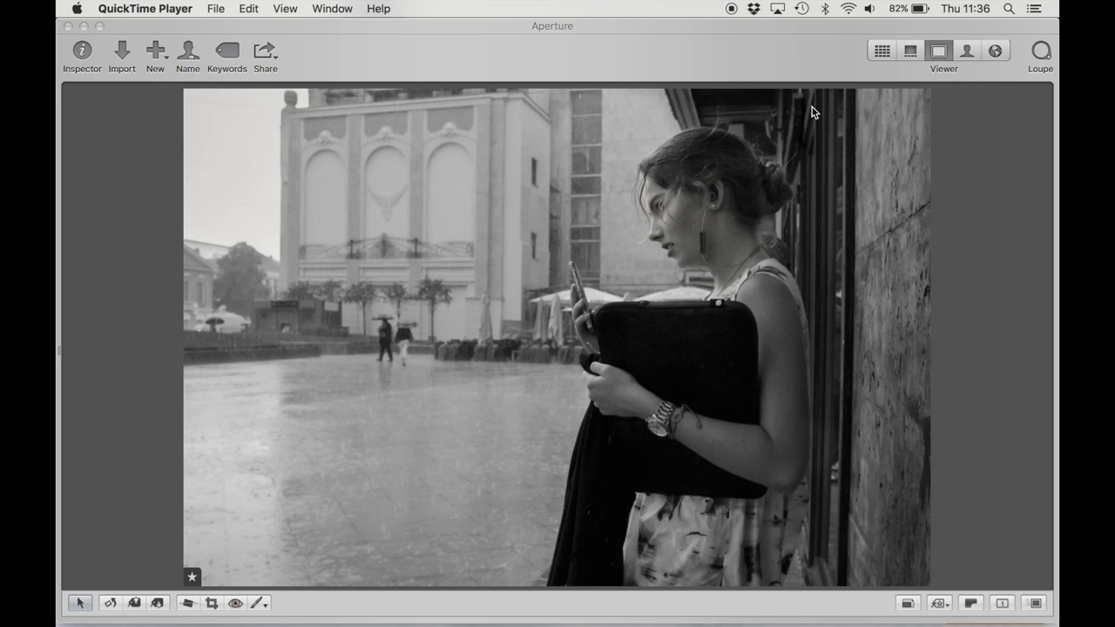
Show the rainy-street original beside its Version 2 and start cropping Version 2.
{"action": "left_click", "coordinate": [880, 56]}
{"action": "left_click", "coordinate": [531, 276], "text": "super"}
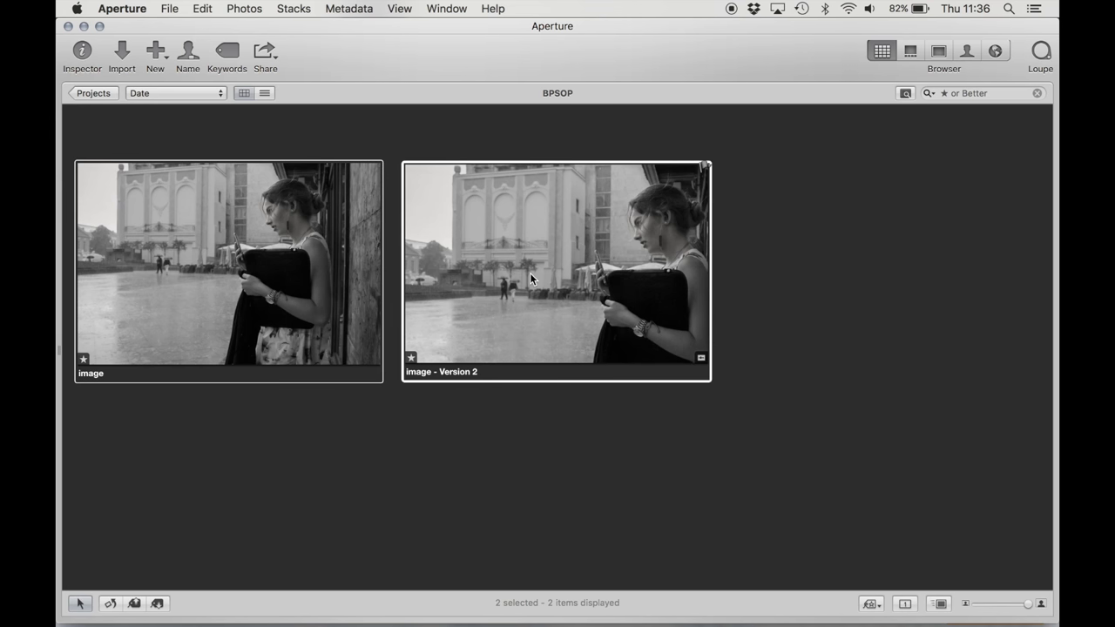
{"action": "double_click", "coordinate": [531, 276]}
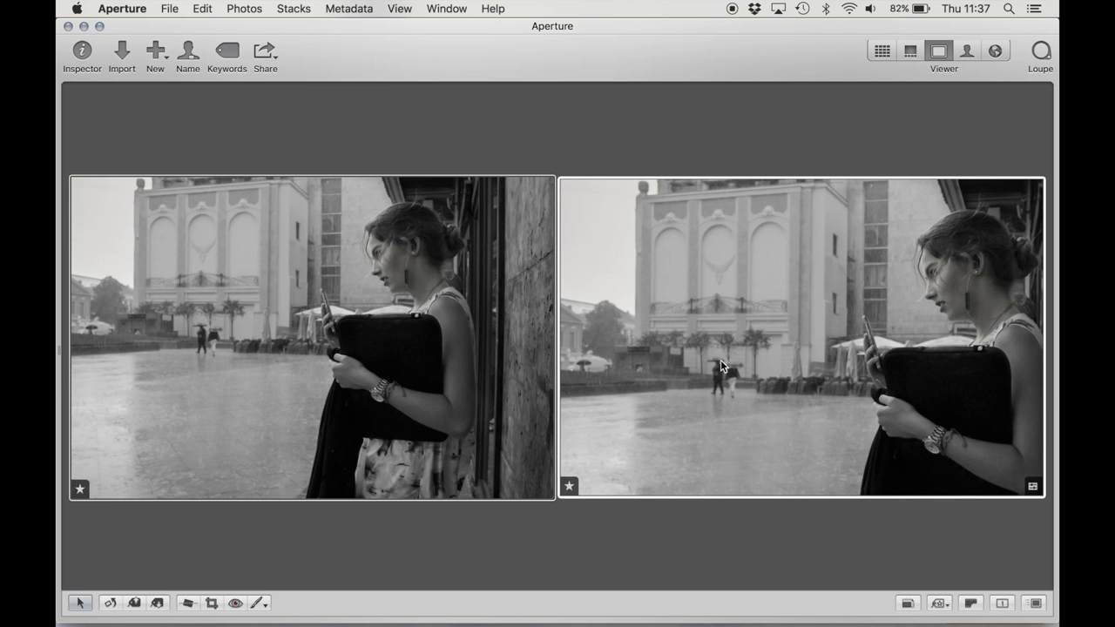
{"action": "key", "text": "c"}
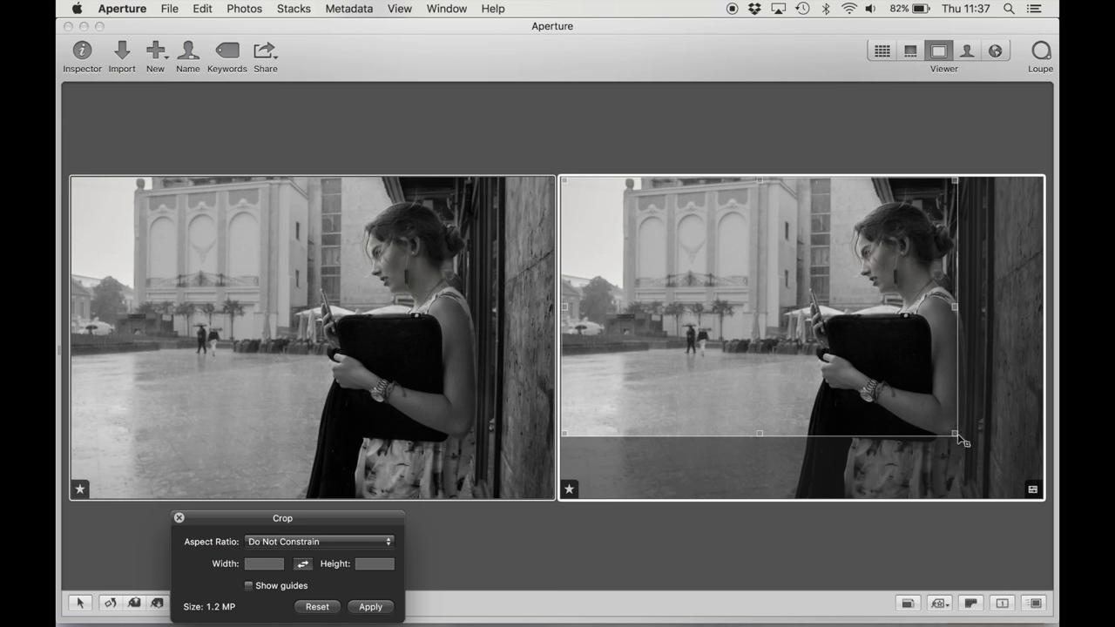
Crop the right street photo down to its bottom edge, cutting off the dark right-hand wall.
{"action": "left_click_drag", "start_coordinate": [959, 440], "coordinate": [974, 486]}
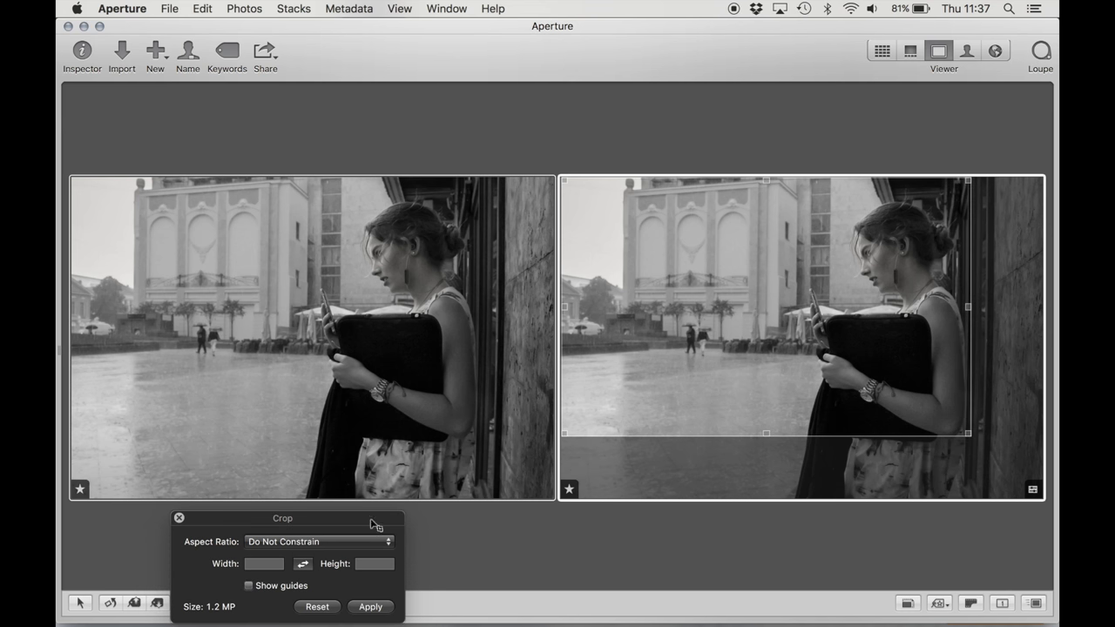
{"action": "left_click_drag", "start_coordinate": [767, 436], "coordinate": [770, 504]}
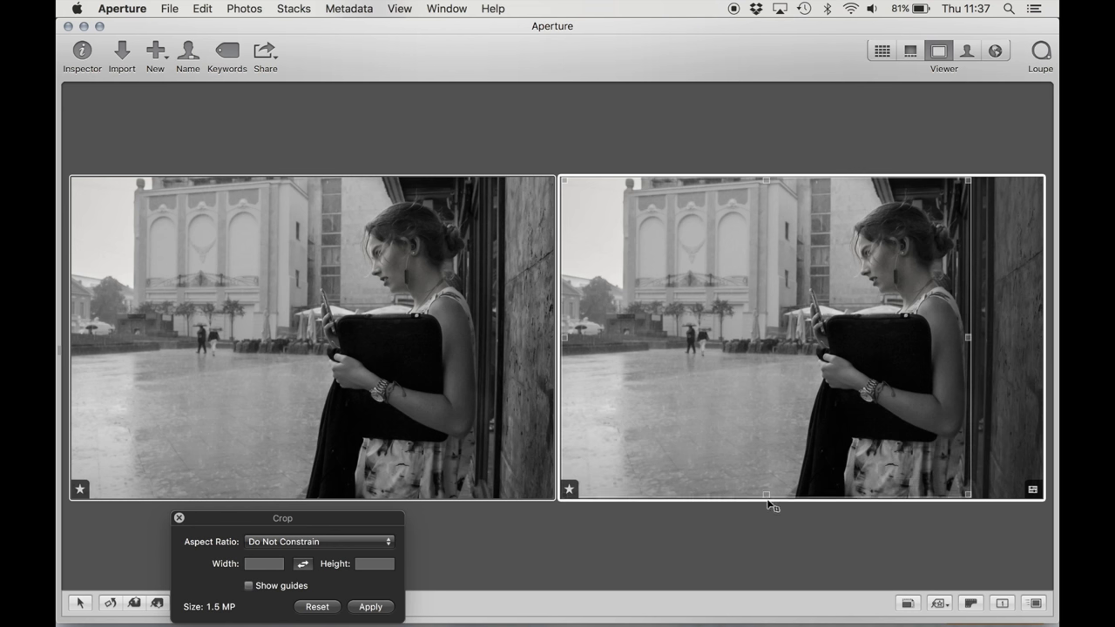
{"action": "left_click_drag", "start_coordinate": [969, 340], "coordinate": [959, 339]}
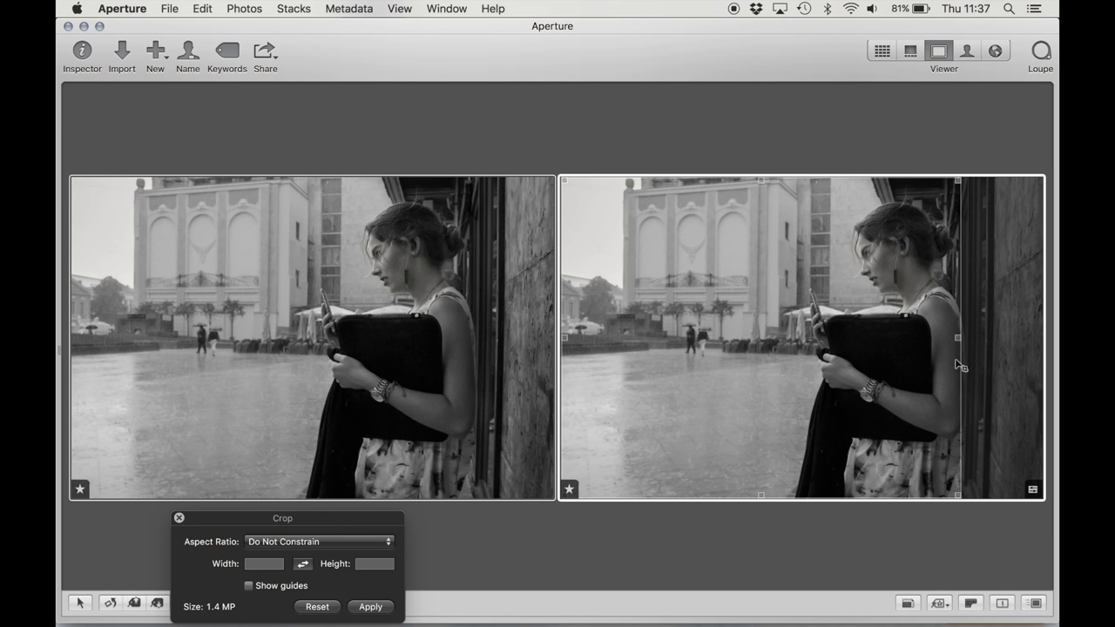
{"action": "key", "text": "Return"}
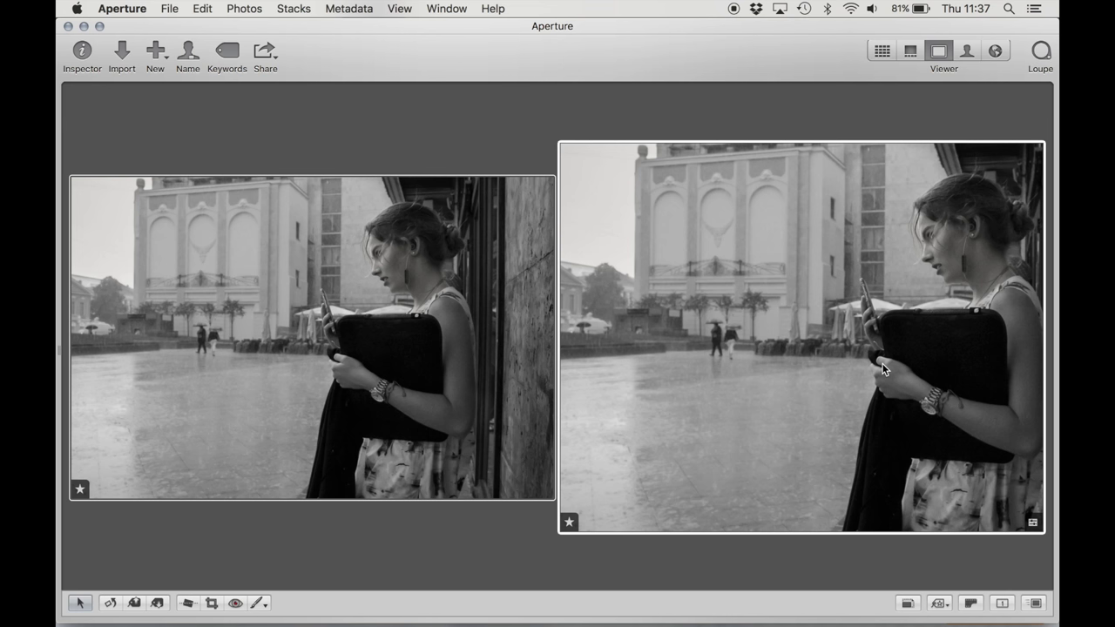
Re-crop the right street photo with Do Not Constrain, raising the bottom edge.
{"action": "key", "text": "super+BackSpace"}
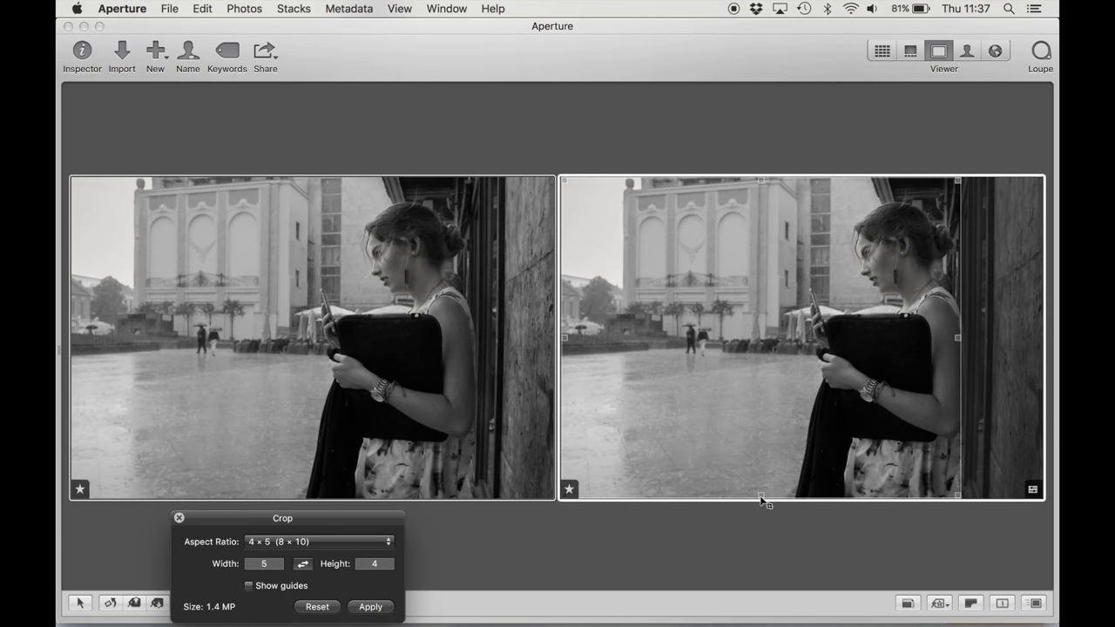
{"action": "left_click_drag", "start_coordinate": [764, 499], "coordinate": [747, 525]}
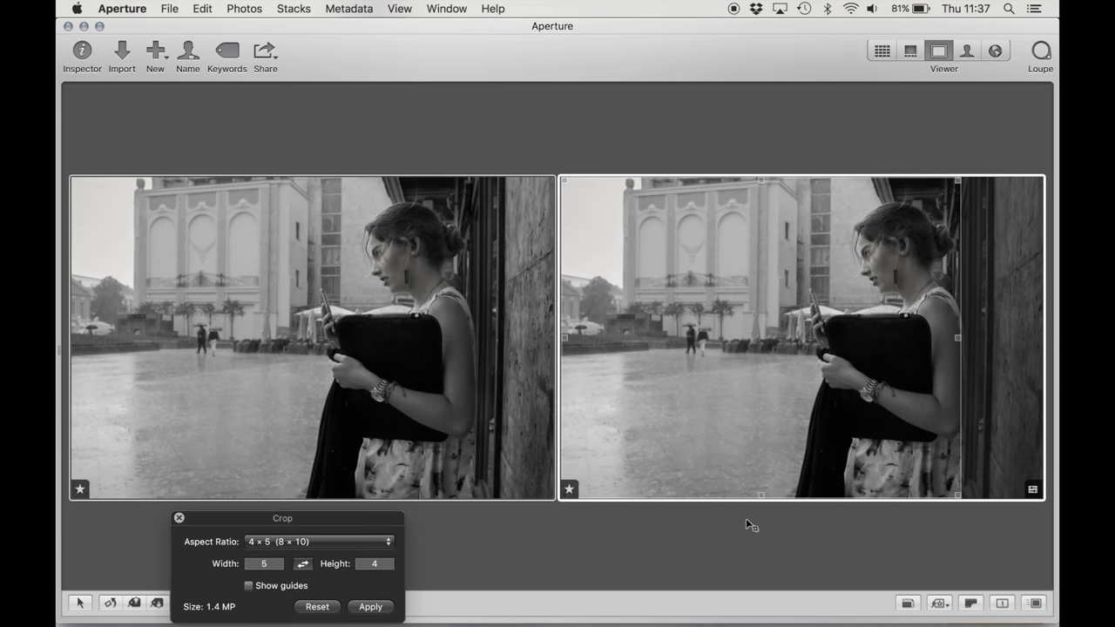
{"action": "left_click", "coordinate": [364, 541]}
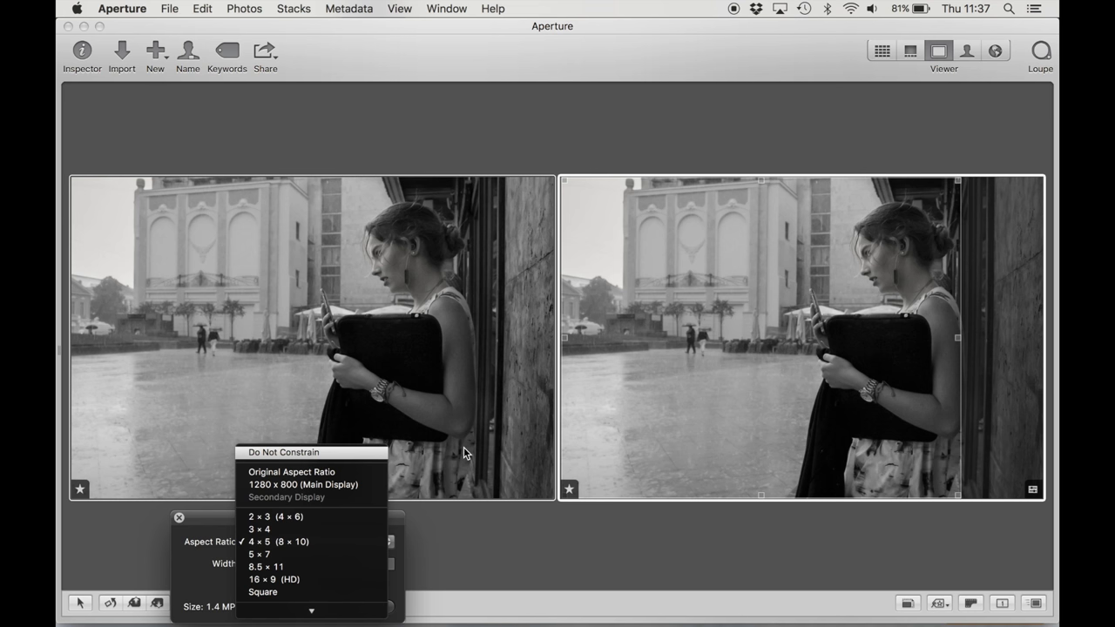
{"action": "left_click", "coordinate": [319, 460]}
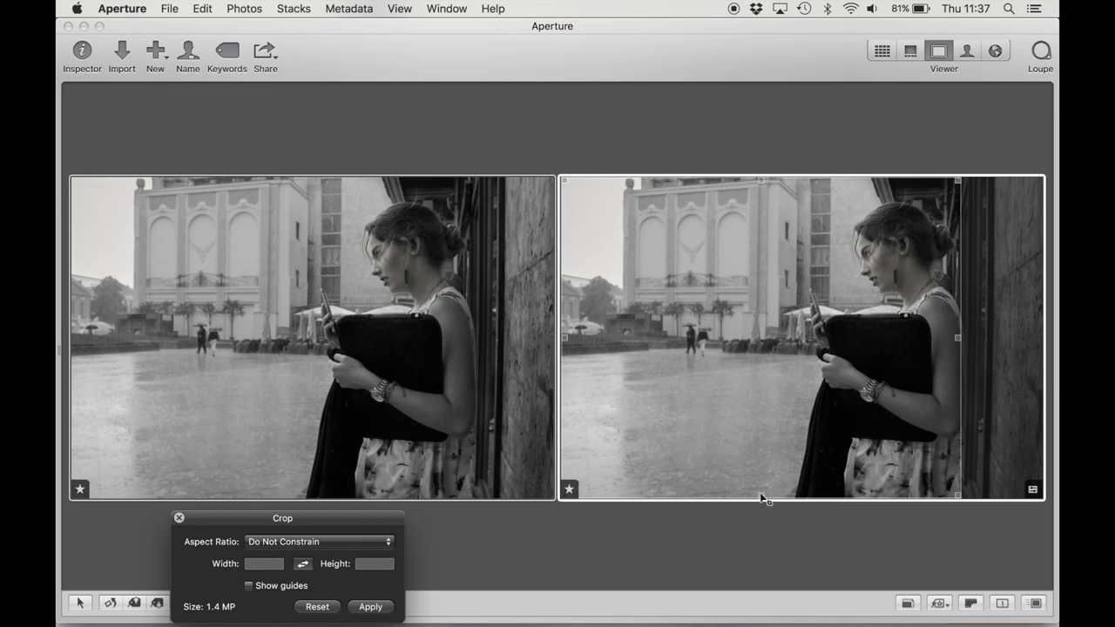
{"action": "left_click_drag", "start_coordinate": [760, 497], "coordinate": [756, 431]}
{"action": "key", "text": "Return"}
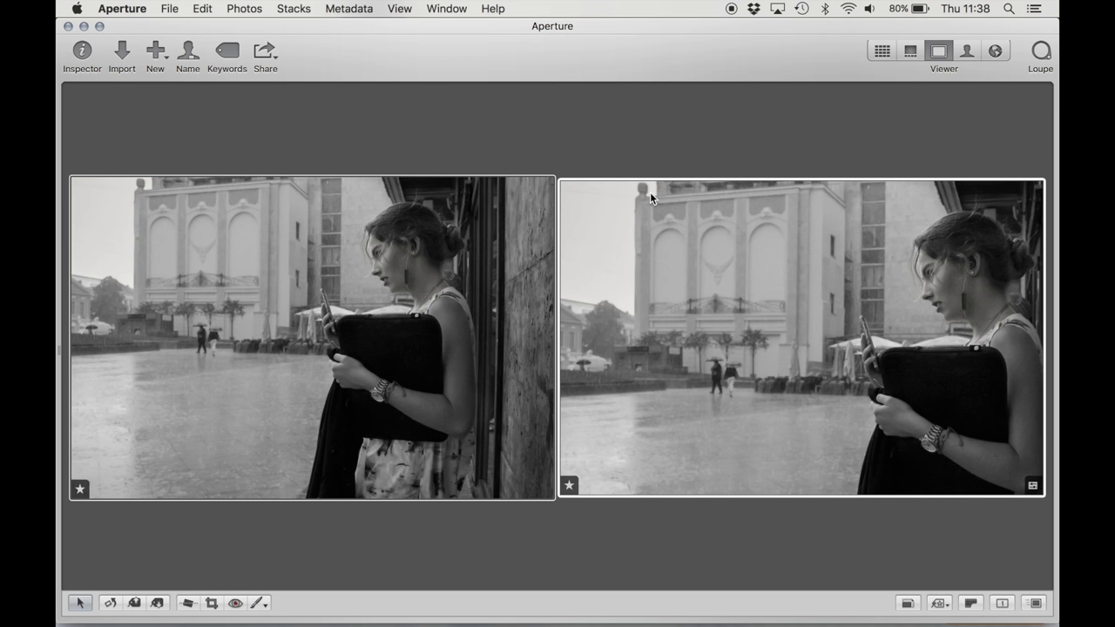
Lower the crop's top edge slightly on the right street photo.
{"action": "key", "text": "c"}
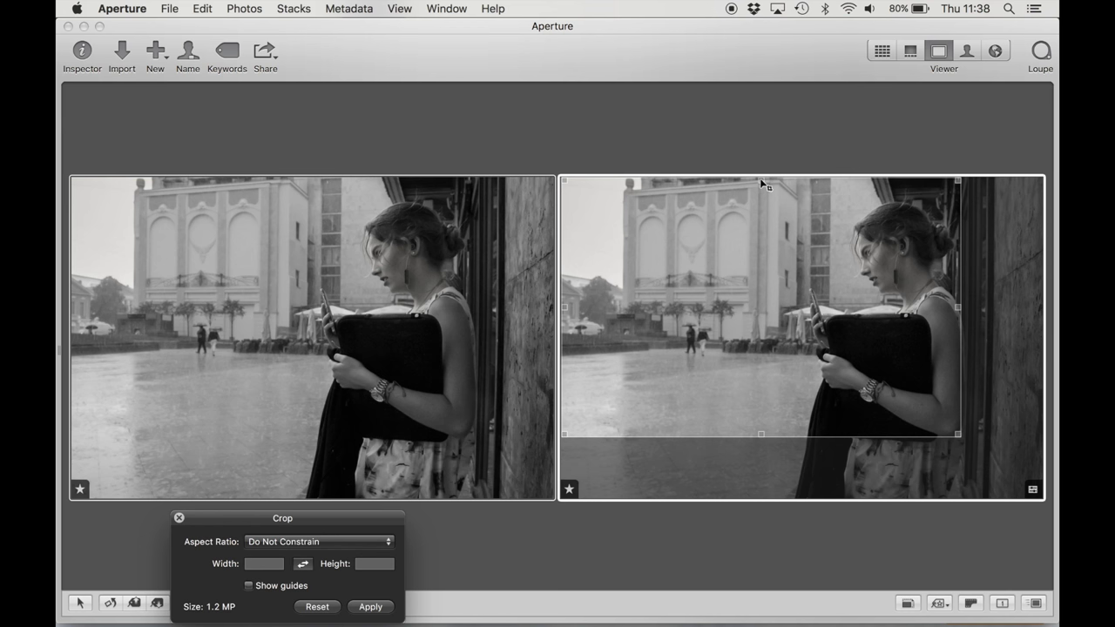
{"action": "left_click_drag", "start_coordinate": [760, 180], "coordinate": [762, 194]}
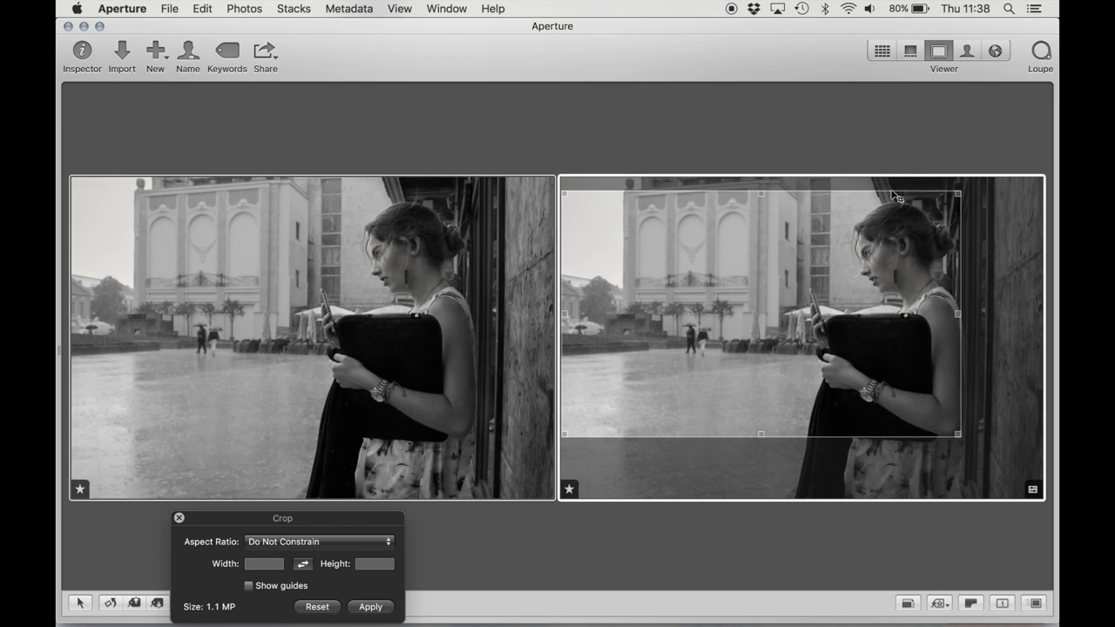
{"action": "key", "text": "Return"}
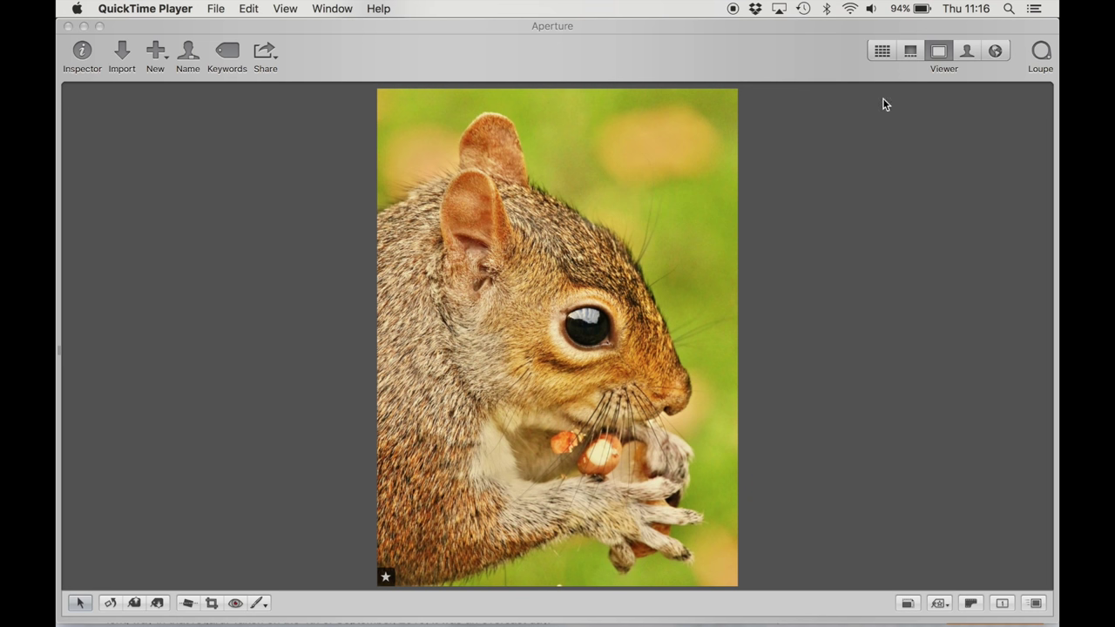
Select the original squirrel photo plus its Version 2 and view both together.
{"action": "left_click", "coordinate": [881, 54]}
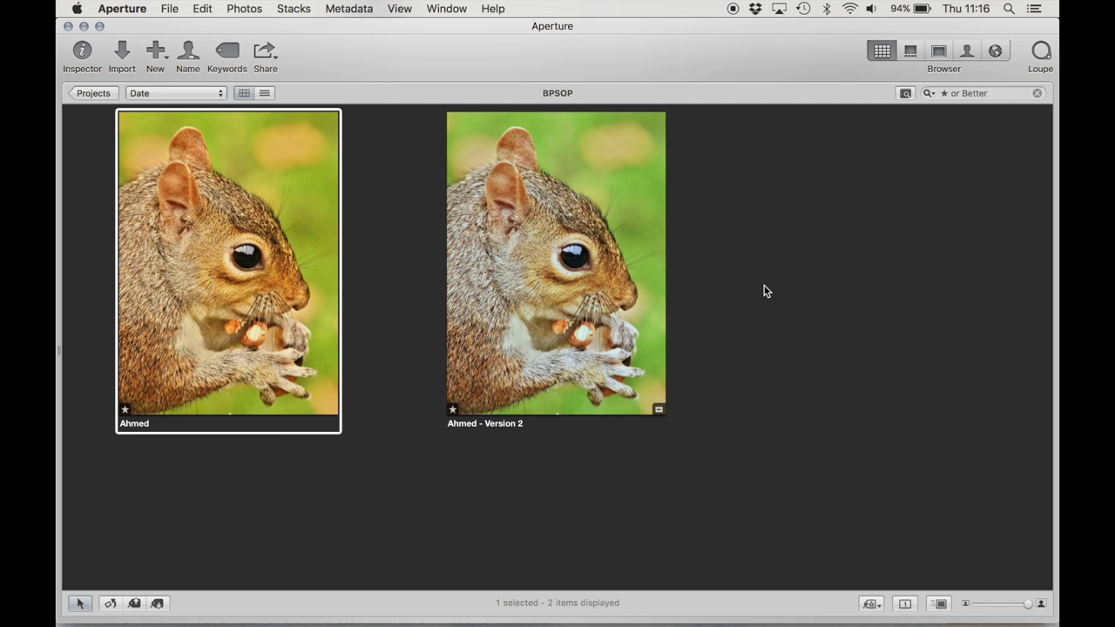
{"action": "left_click", "coordinate": [546, 342], "text": "shift"}
{"action": "double_click", "coordinate": [582, 317]}
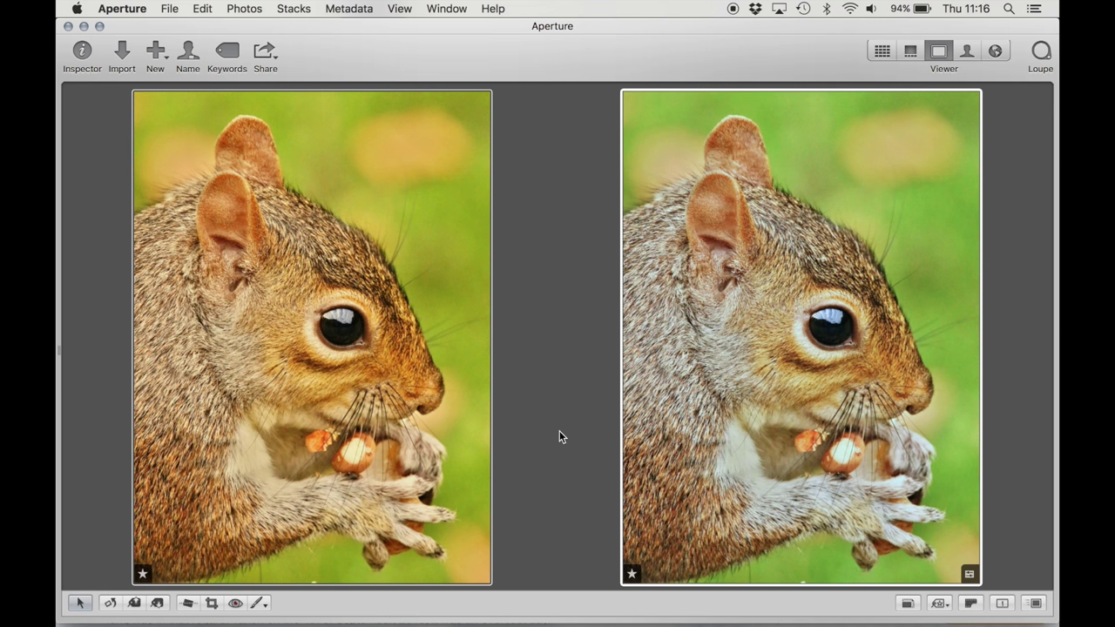
{"action": "key", "text": "h"}
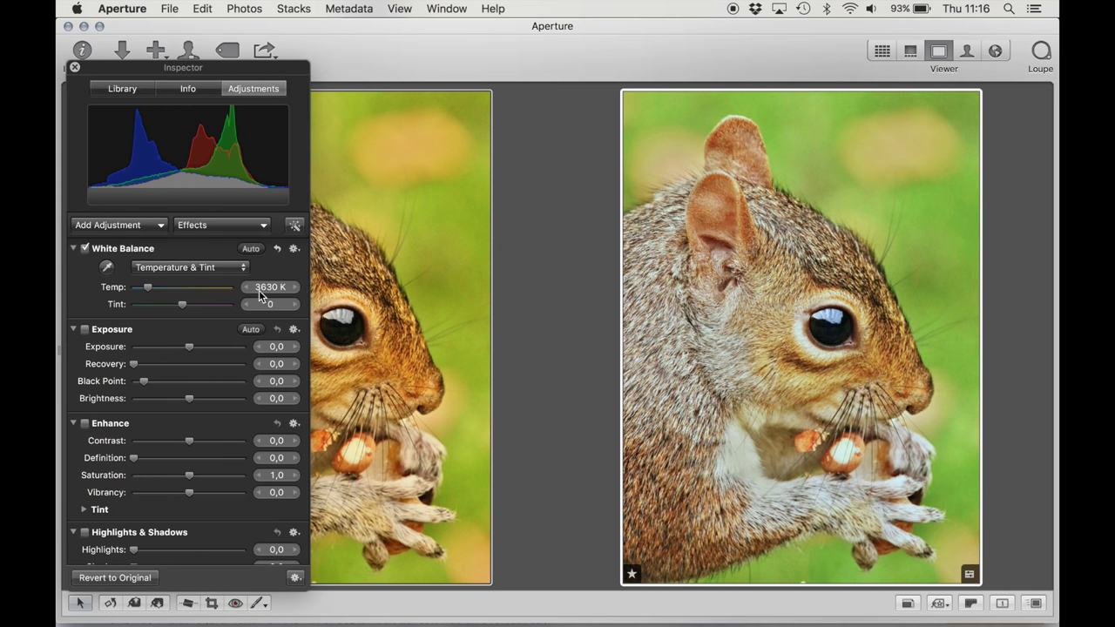
{"action": "key", "text": "super+z"}
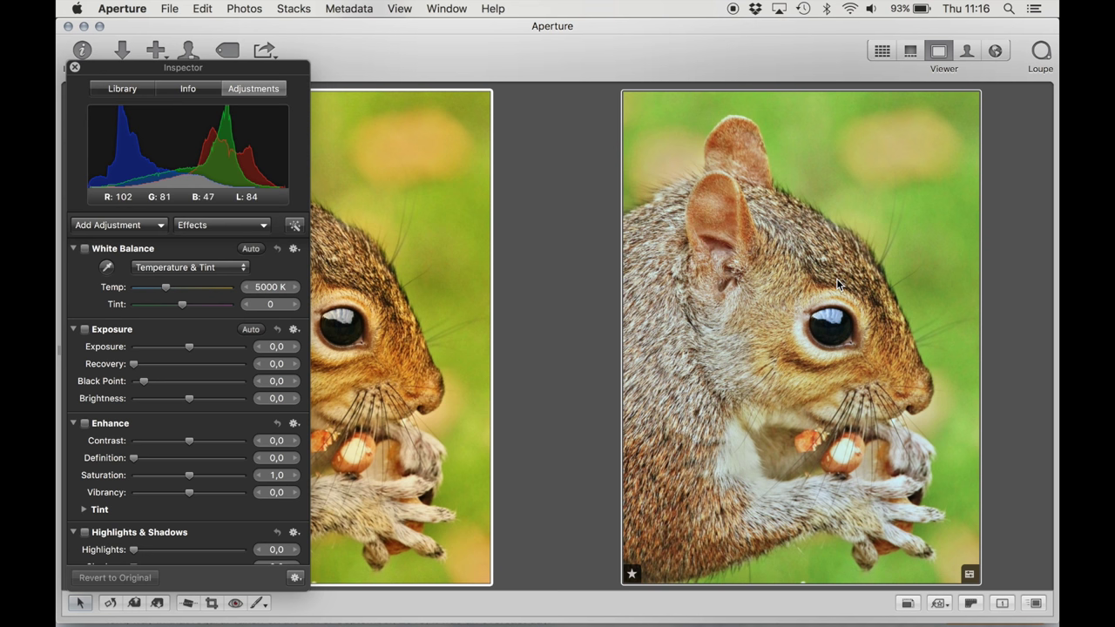
{"action": "key", "text": "super+shift+z"}
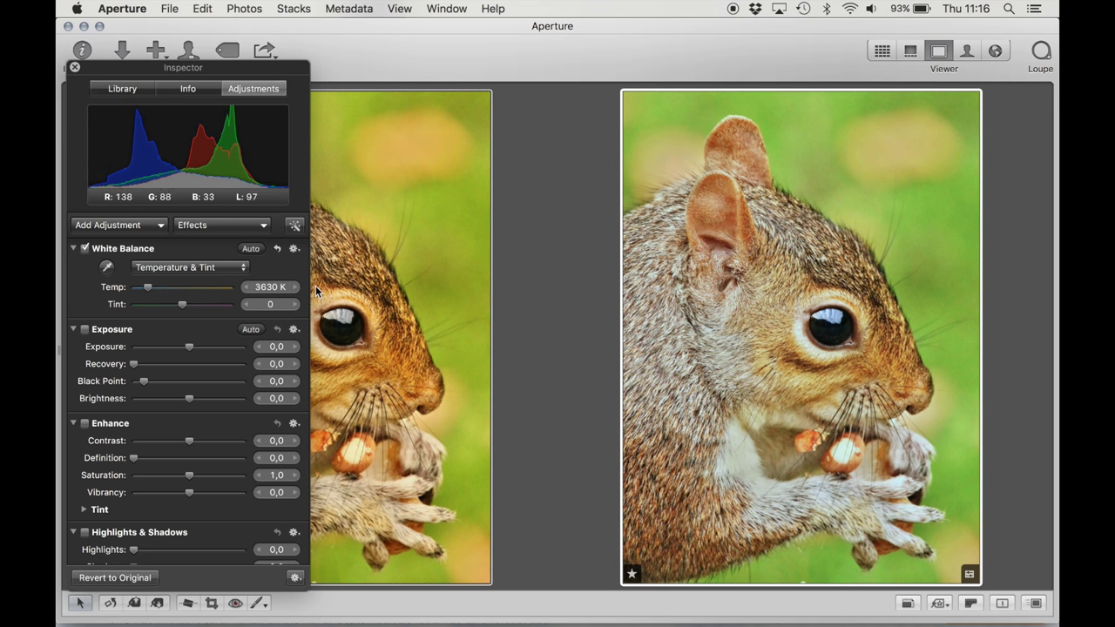
{"action": "left_click", "coordinate": [74, 67]}
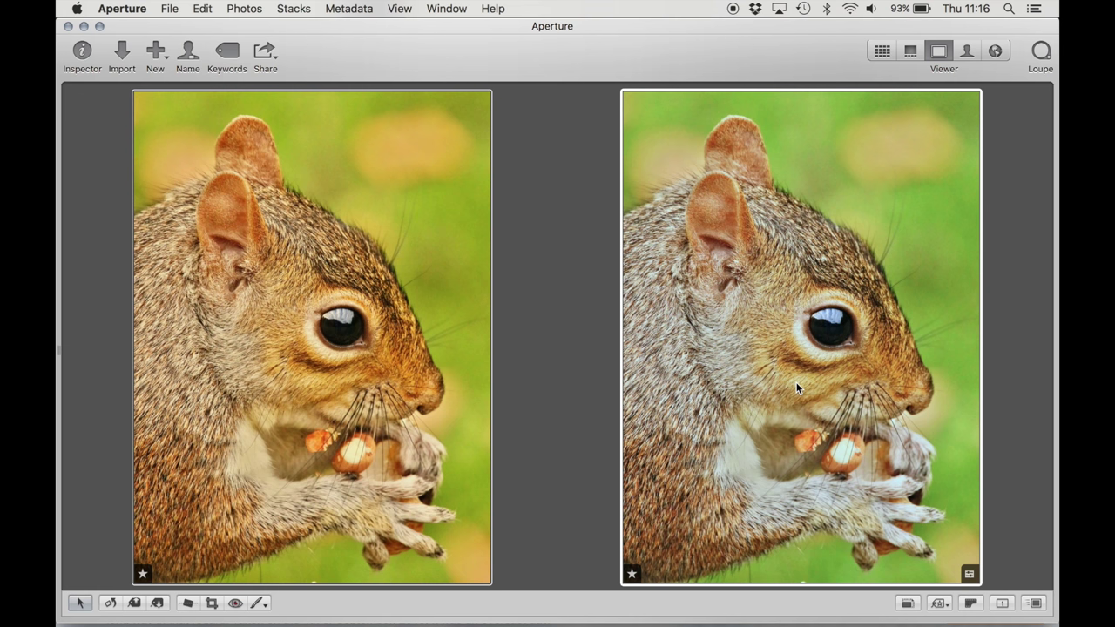
{"action": "key", "text": "h"}
{"action": "mouse_move", "coordinate": [145, 286]}
{"action": "left_mouse_down"}
{"action": "mouse_move", "coordinate": [172, 291]}
{"action": "mouse_move", "coordinate": [142, 292]}
{"action": "left_mouse_up"}
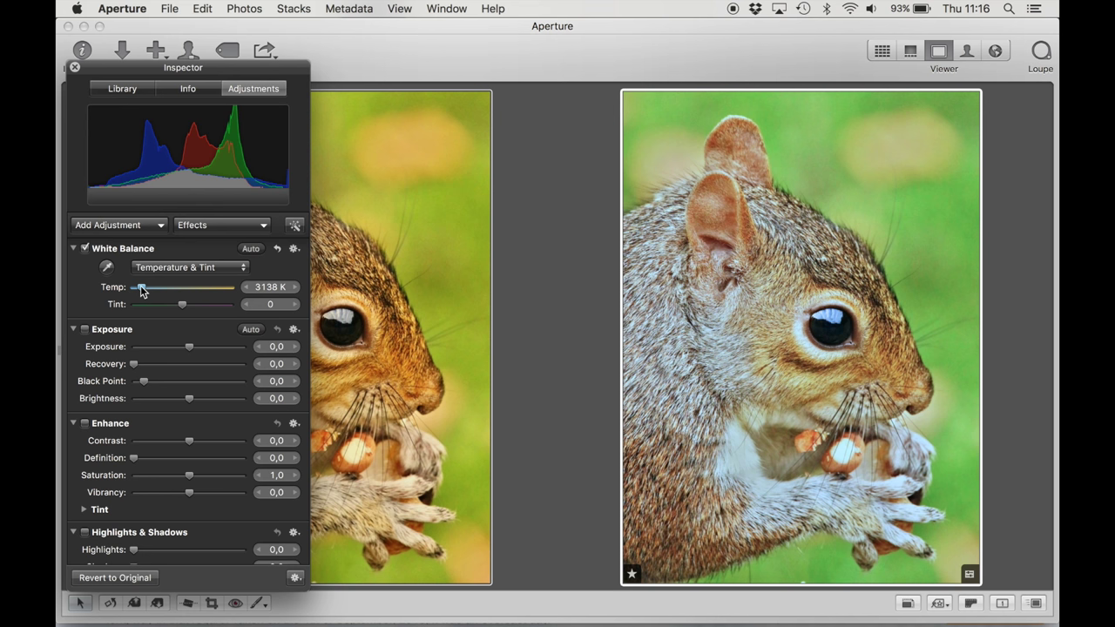
{"action": "left_click_drag", "start_coordinate": [142, 292], "coordinate": [148, 290]}
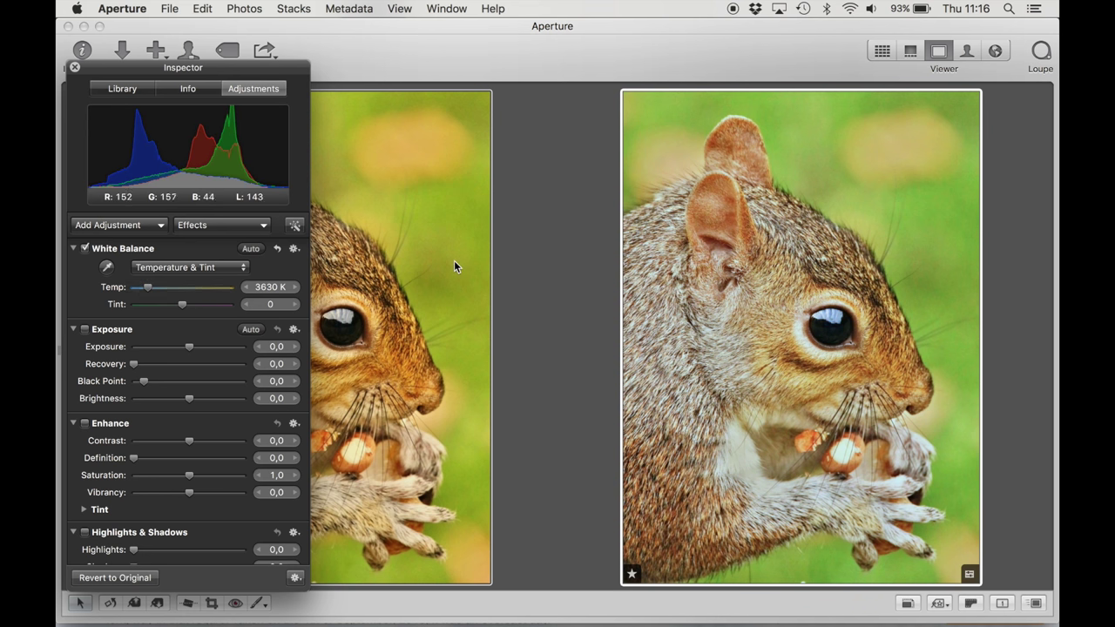
{"action": "left_click", "coordinate": [75, 67]}
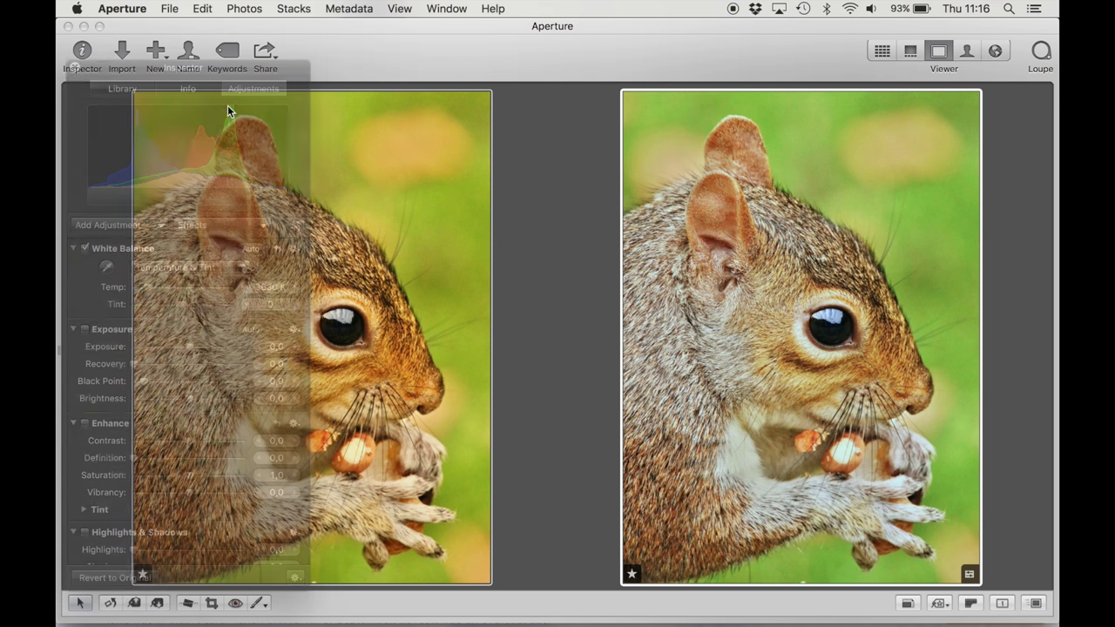